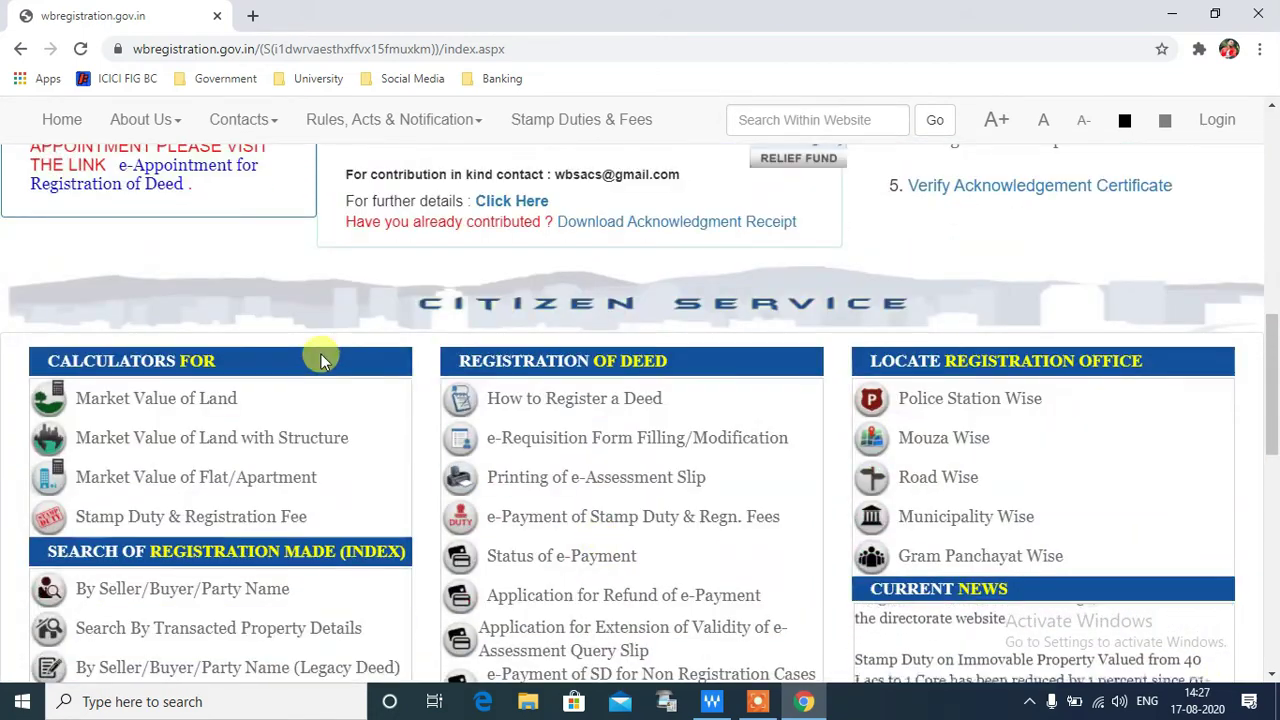
# Open the Market Value of Land calculator and set the district to Uttar Dinajpur.
pyautogui.scroll(-1, 322, 352)
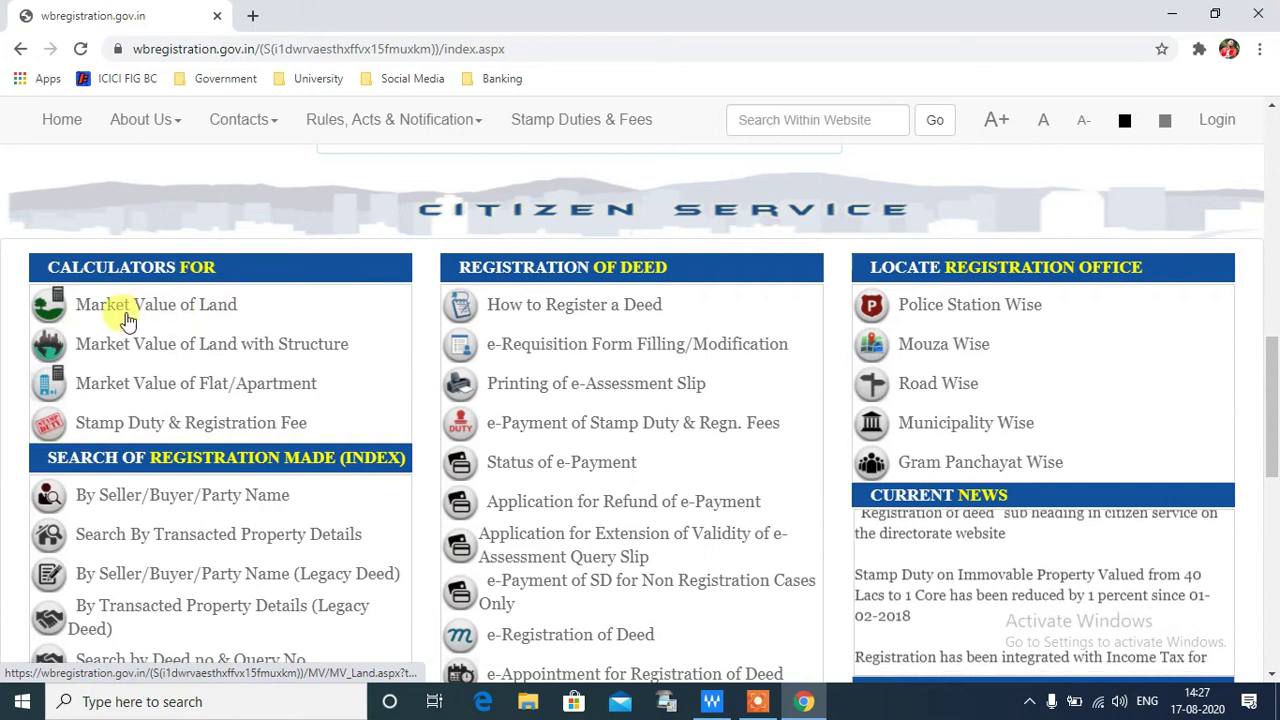
pyautogui.click(165, 310)
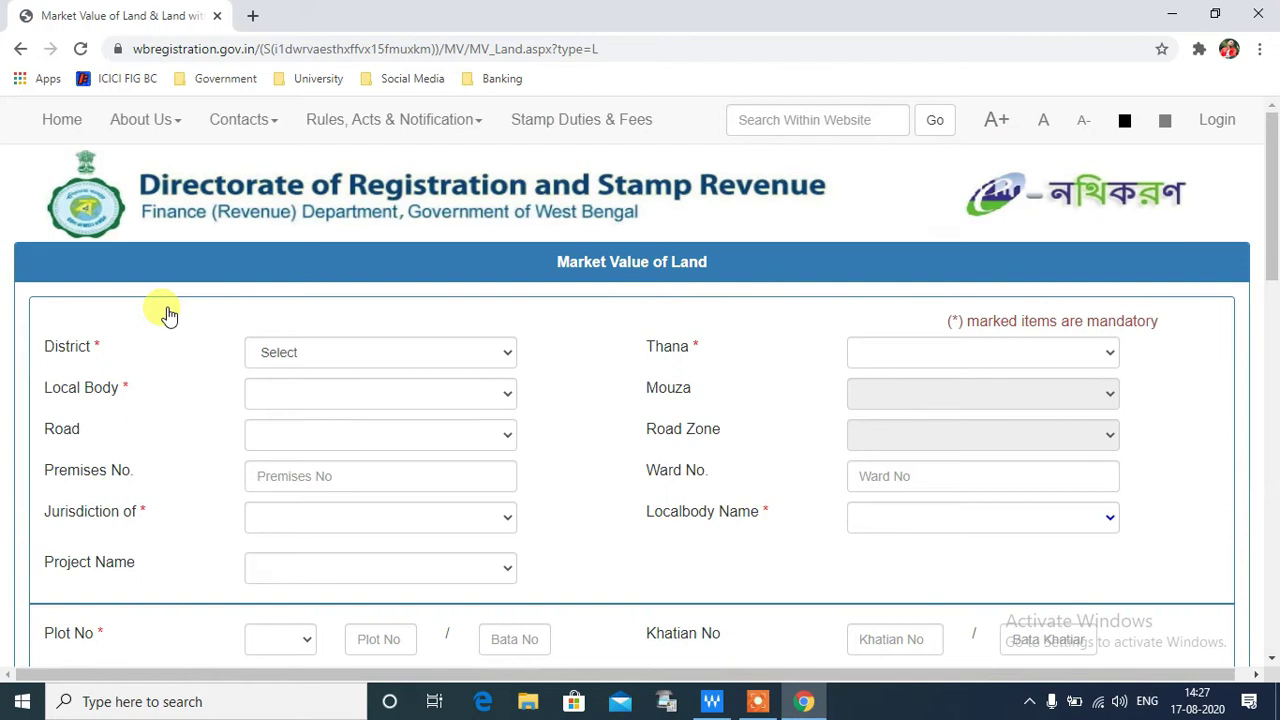
pyautogui.click(474, 357)
pyautogui.scroll(-1, 421, 309)
pyautogui.click(390, 326)
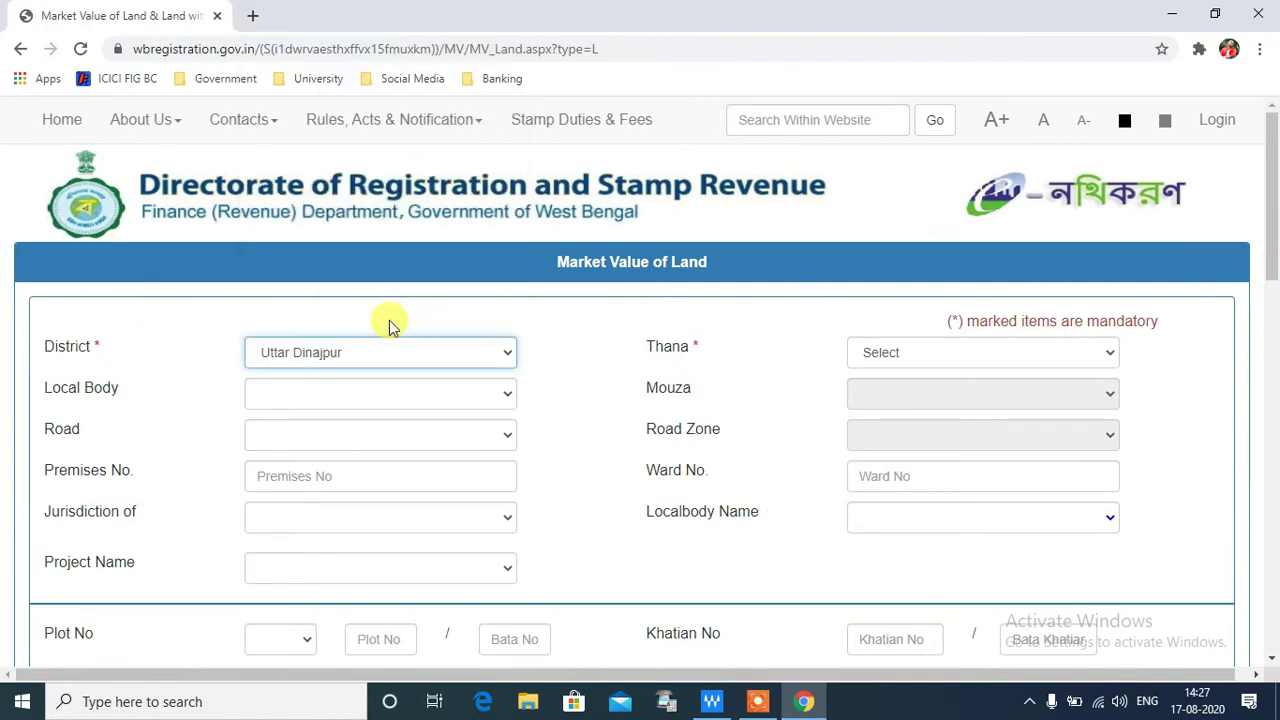
# Set the thana to Raiganj and the local body to Gram Panchayat.
pyautogui.click(975, 357)
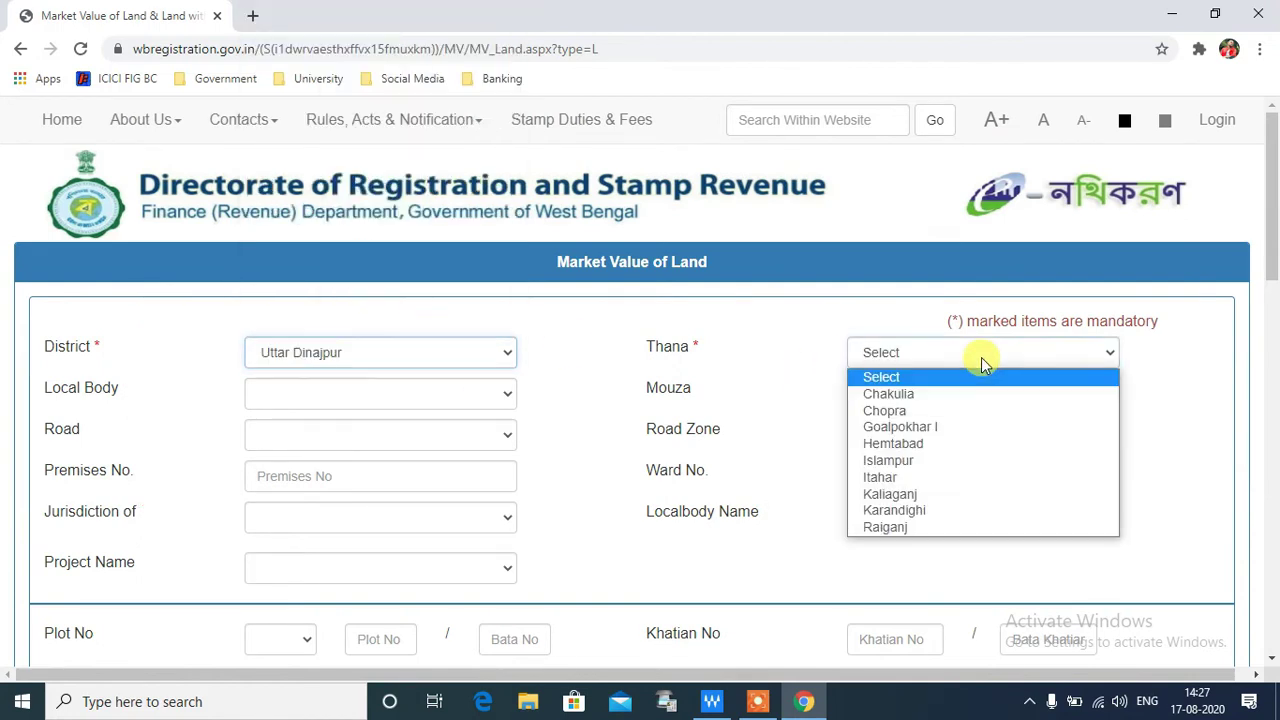
pyautogui.click(913, 527)
pyautogui.click(323, 400)
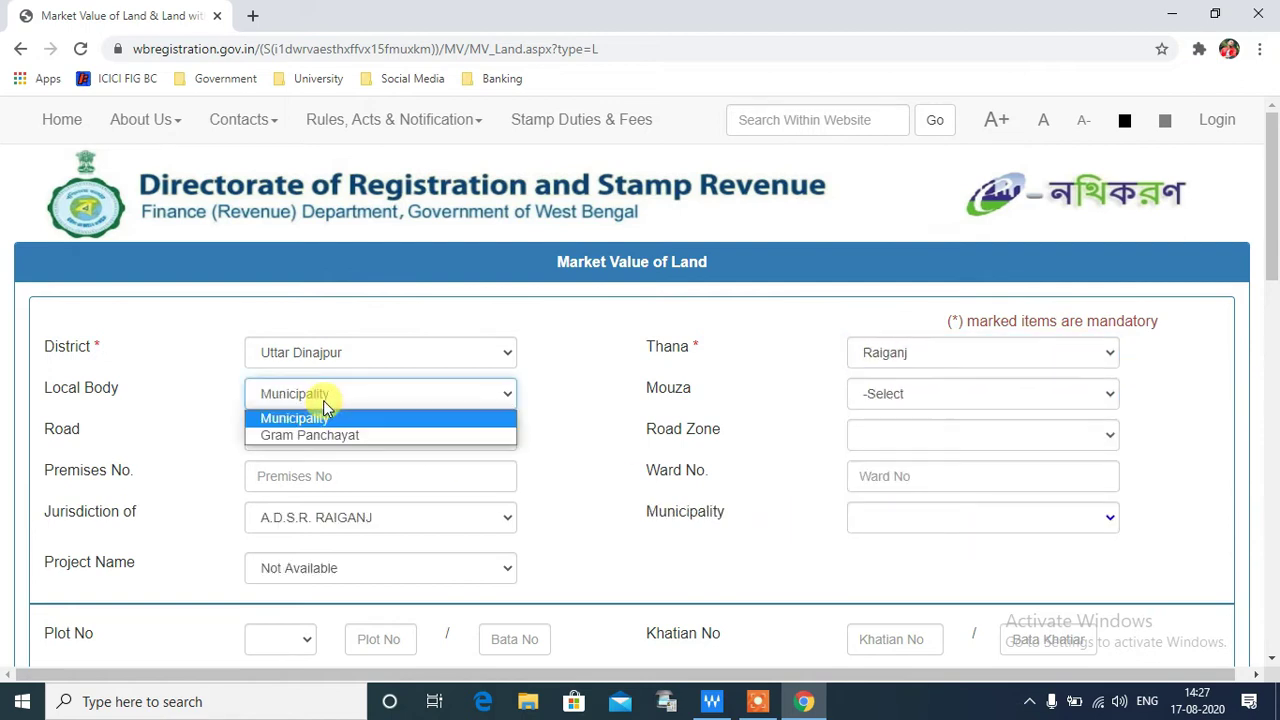
pyautogui.click(337, 434)
pyautogui.moveTo(337, 437)
pyautogui.mouseDown()
pyautogui.moveTo(380, 403)
pyautogui.moveTo(357, 435)
pyautogui.mouseUp()
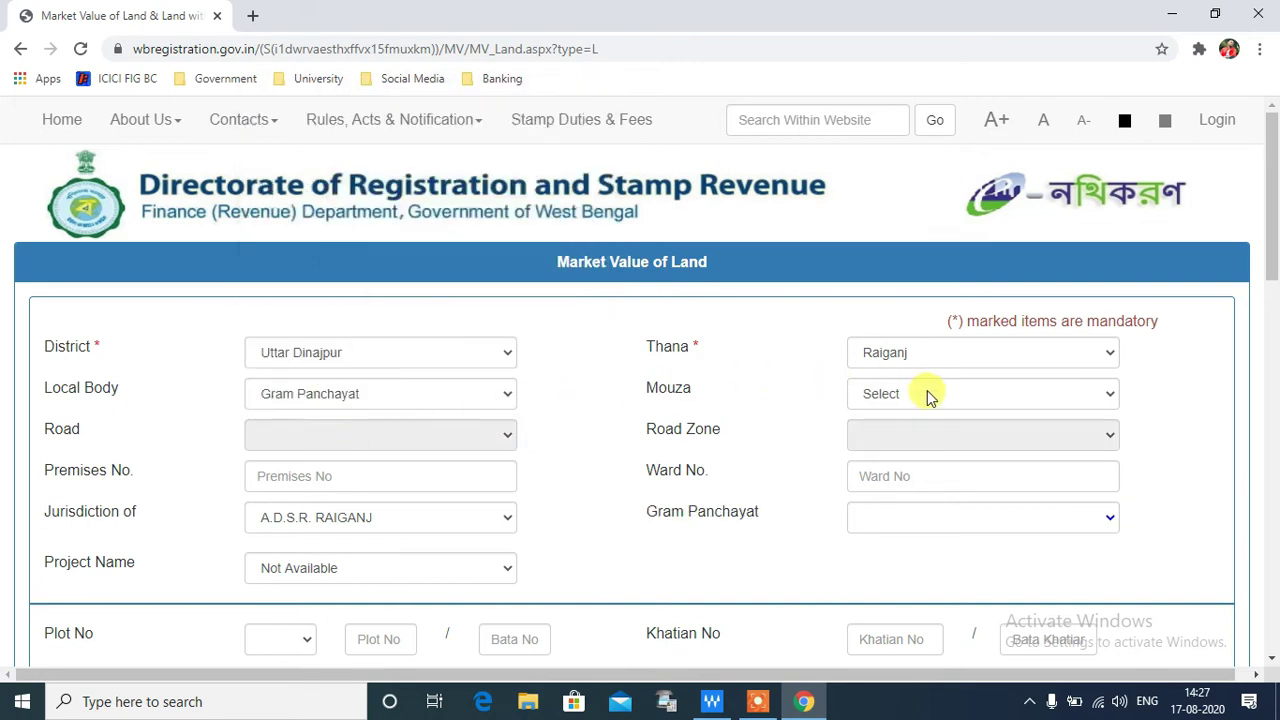
# Choose Tenohari as the mouza and check the available project names.
pyautogui.click(925, 395)
pyautogui.scroll(-15, 929, 266)
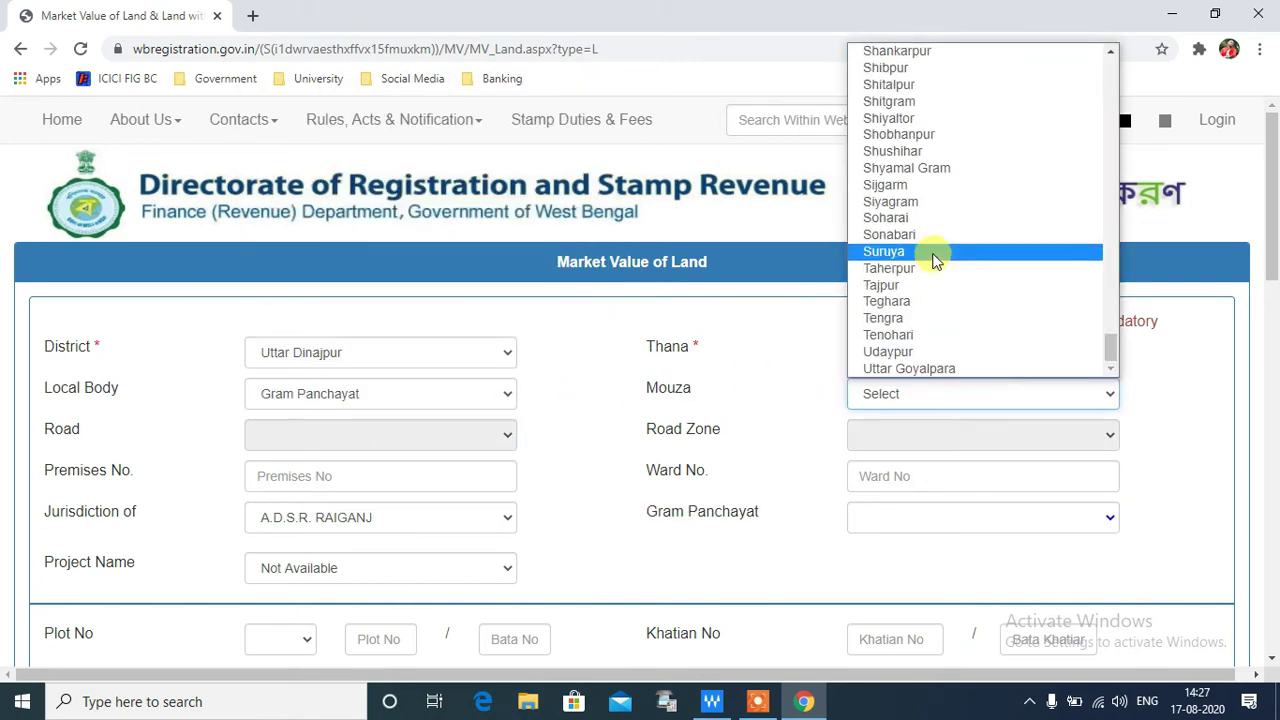
pyautogui.click(889, 334)
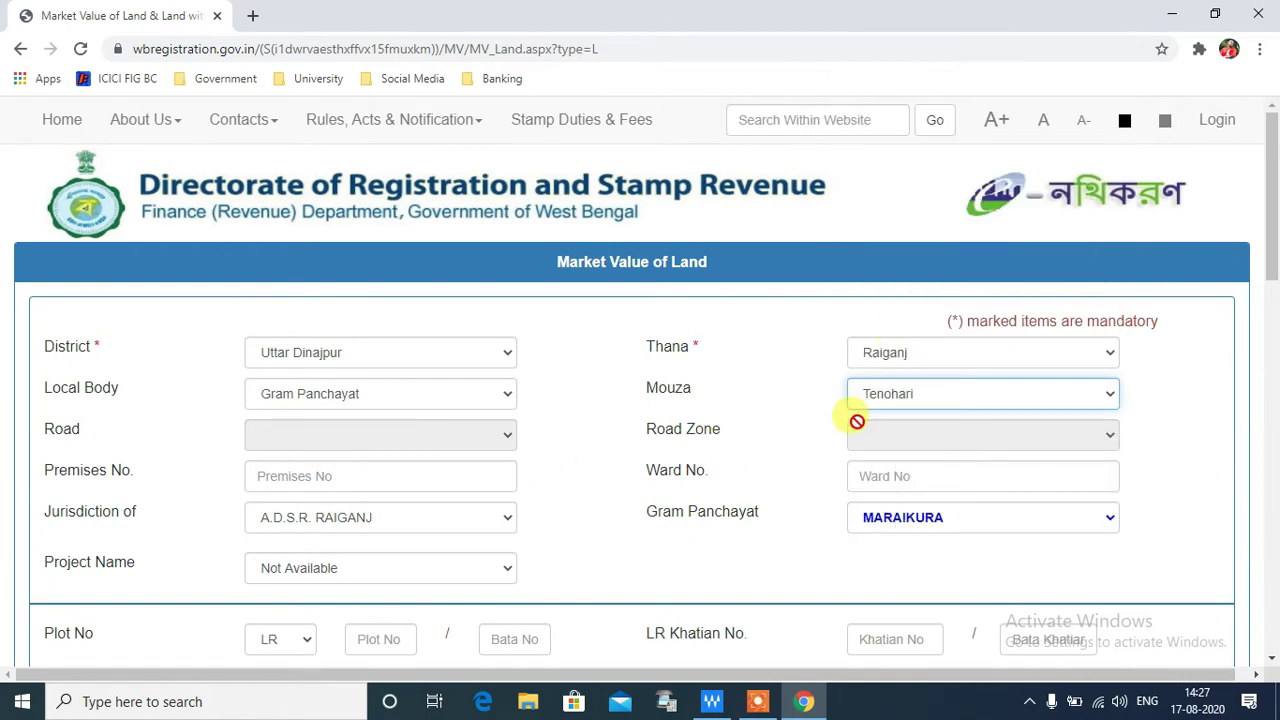
pyautogui.scroll(-1, 960, 428)
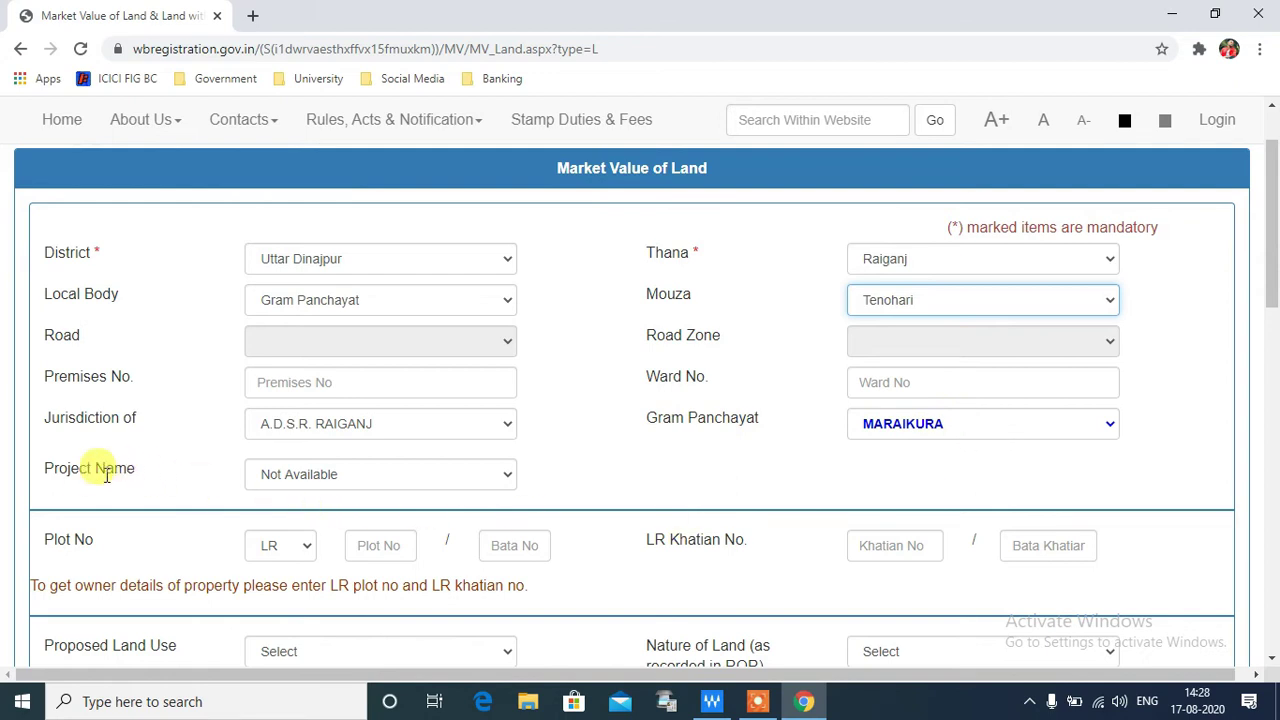
pyautogui.click(308, 476)
# Enter LR plot number 00100 and LR khatian number 255 for the property.
pyautogui.scroll(-2, 590, 455)
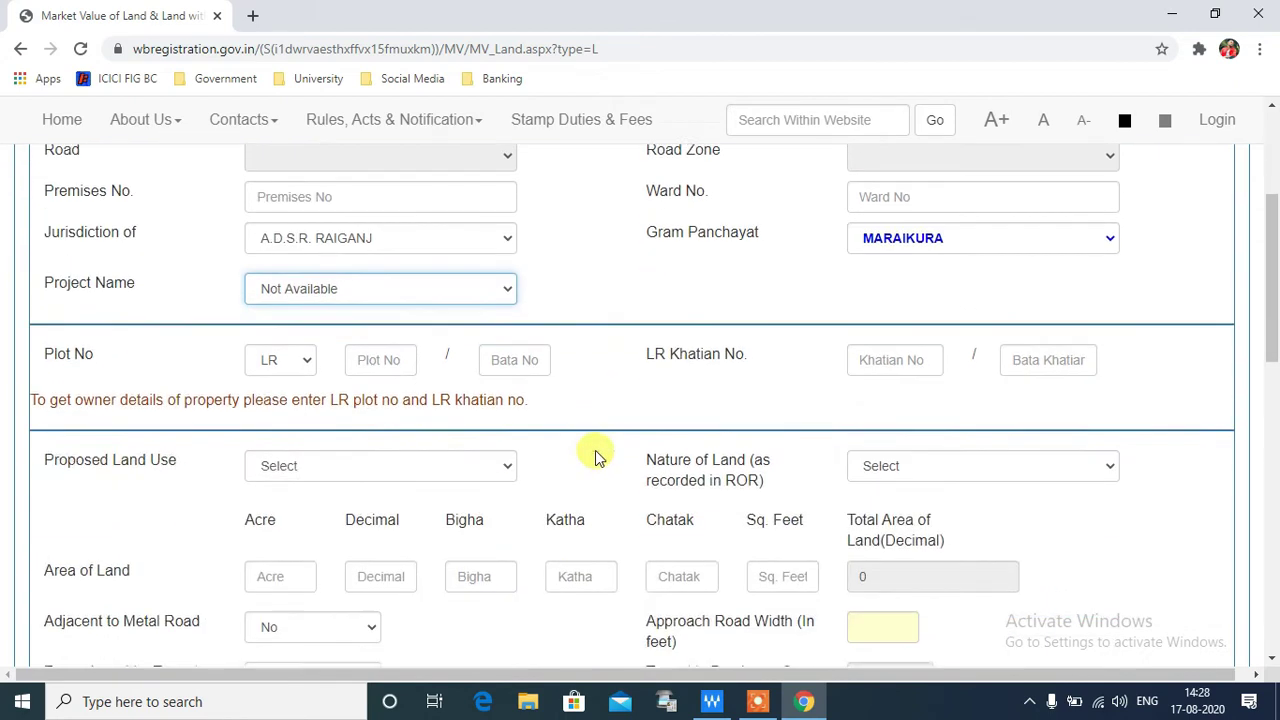
pyautogui.moveTo(105, 352); pyautogui.dragTo(29, 331)
pyautogui.click(97, 330)
pyautogui.click(305, 362)
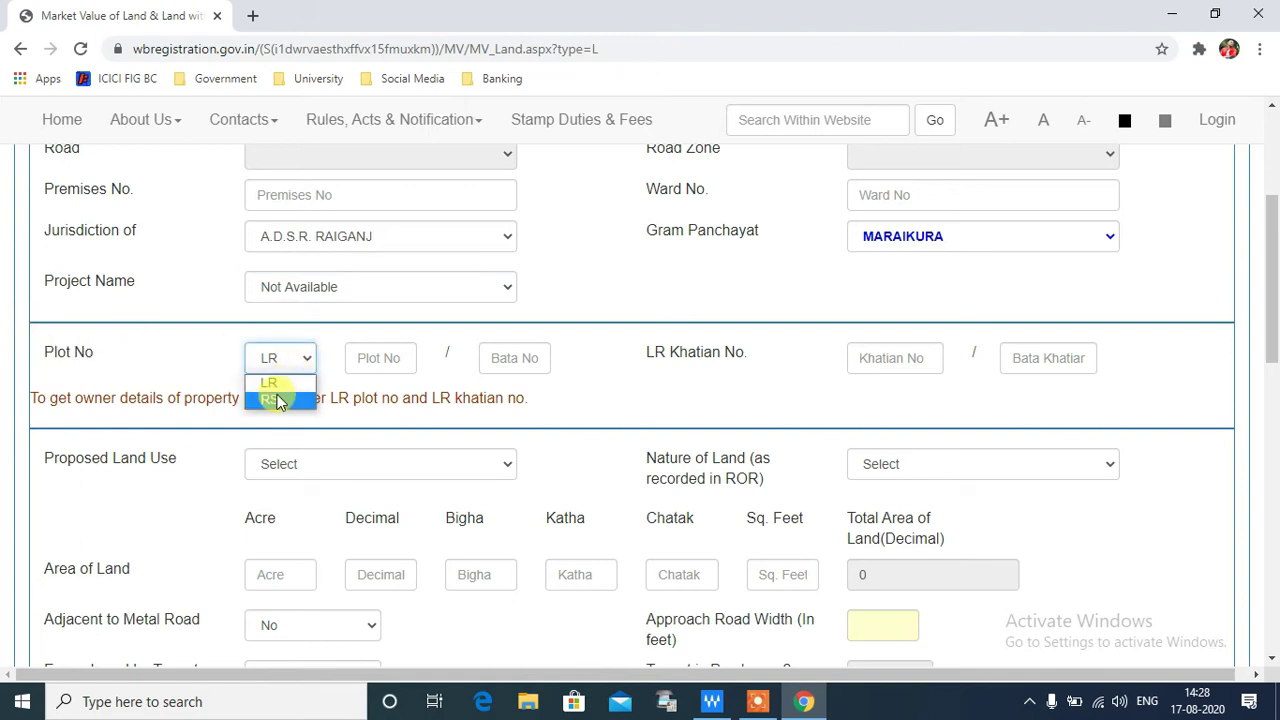
pyautogui.click(381, 360)
pyautogui.click(386, 399)
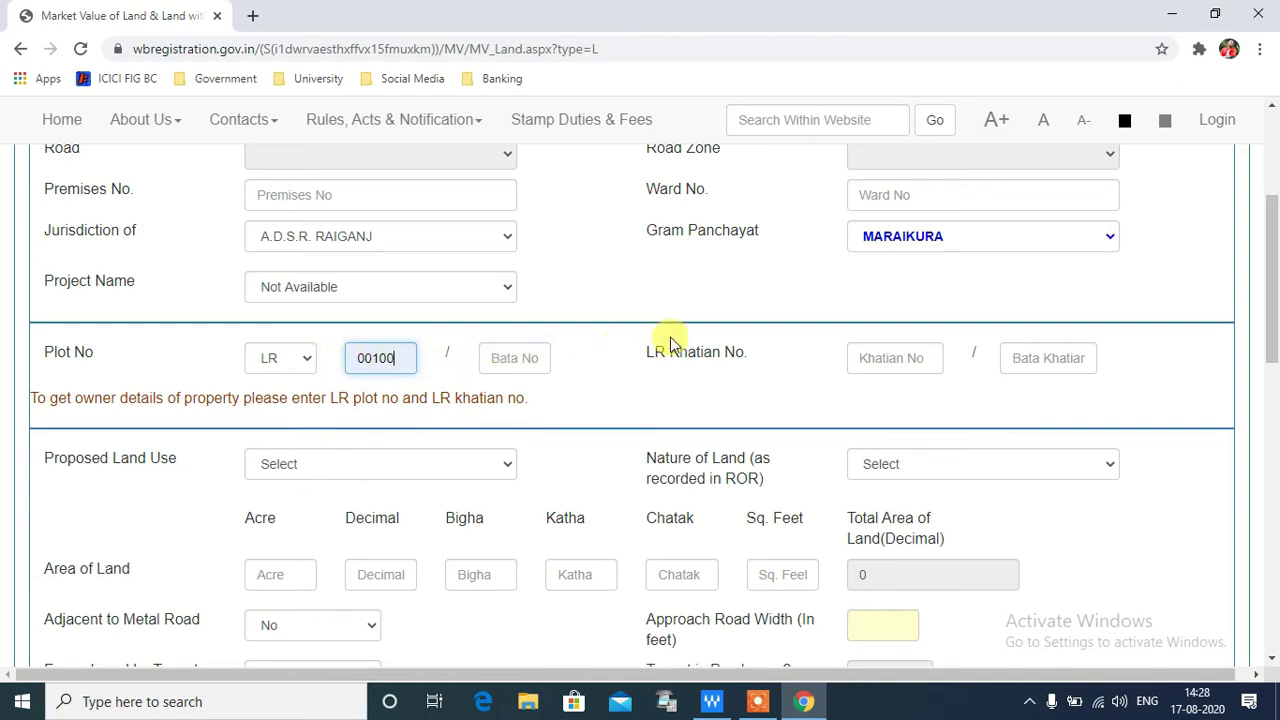
pyautogui.click(526, 363)
pyautogui.click(590, 367)
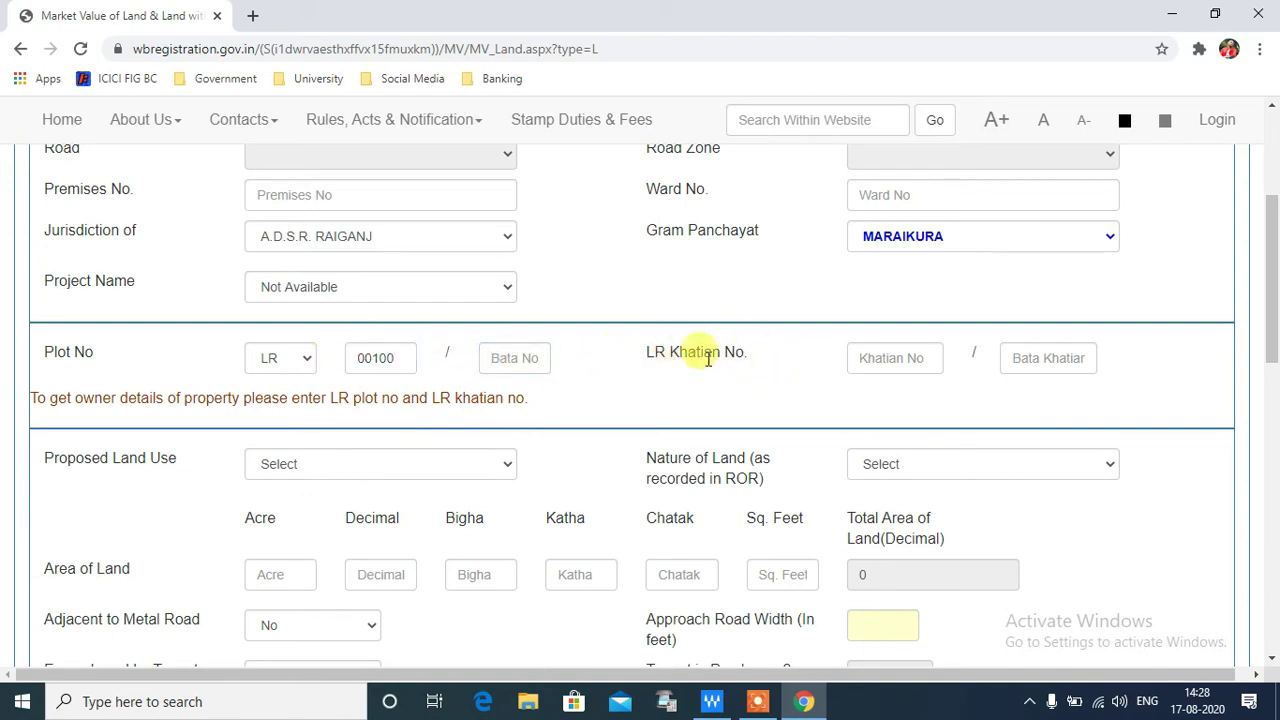
pyautogui.click(890, 358)
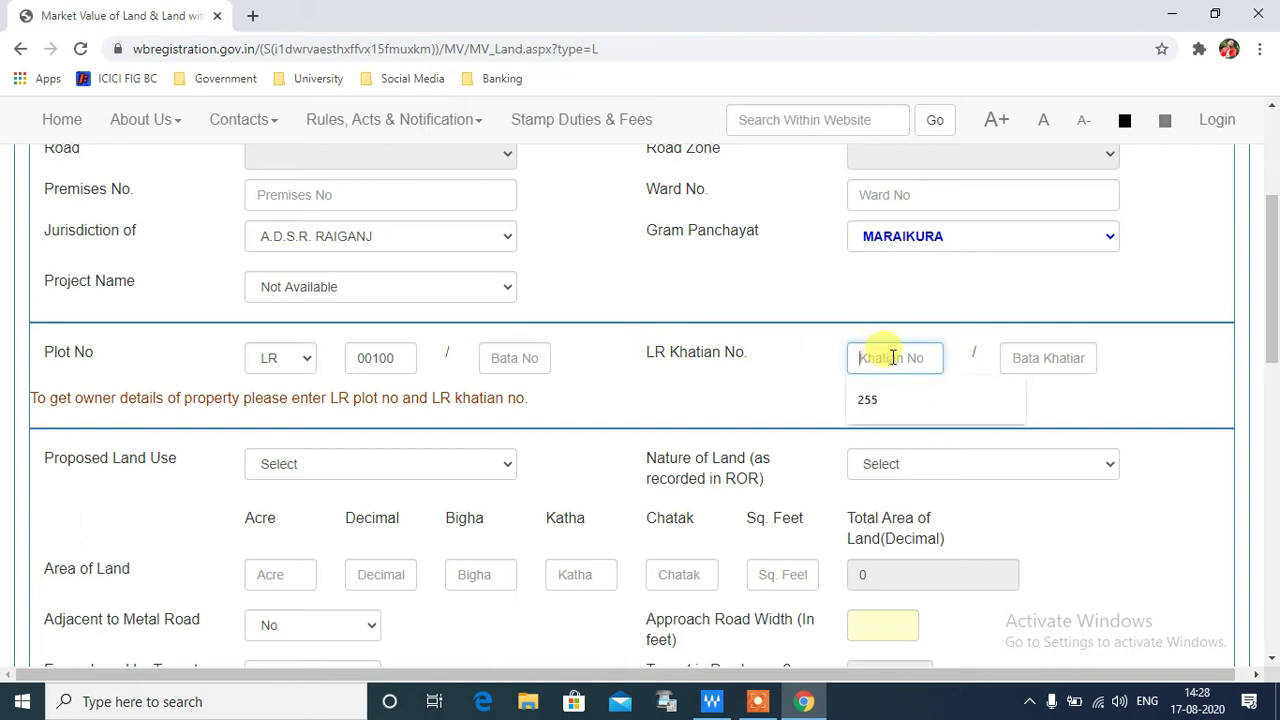
pyautogui.click(872, 398)
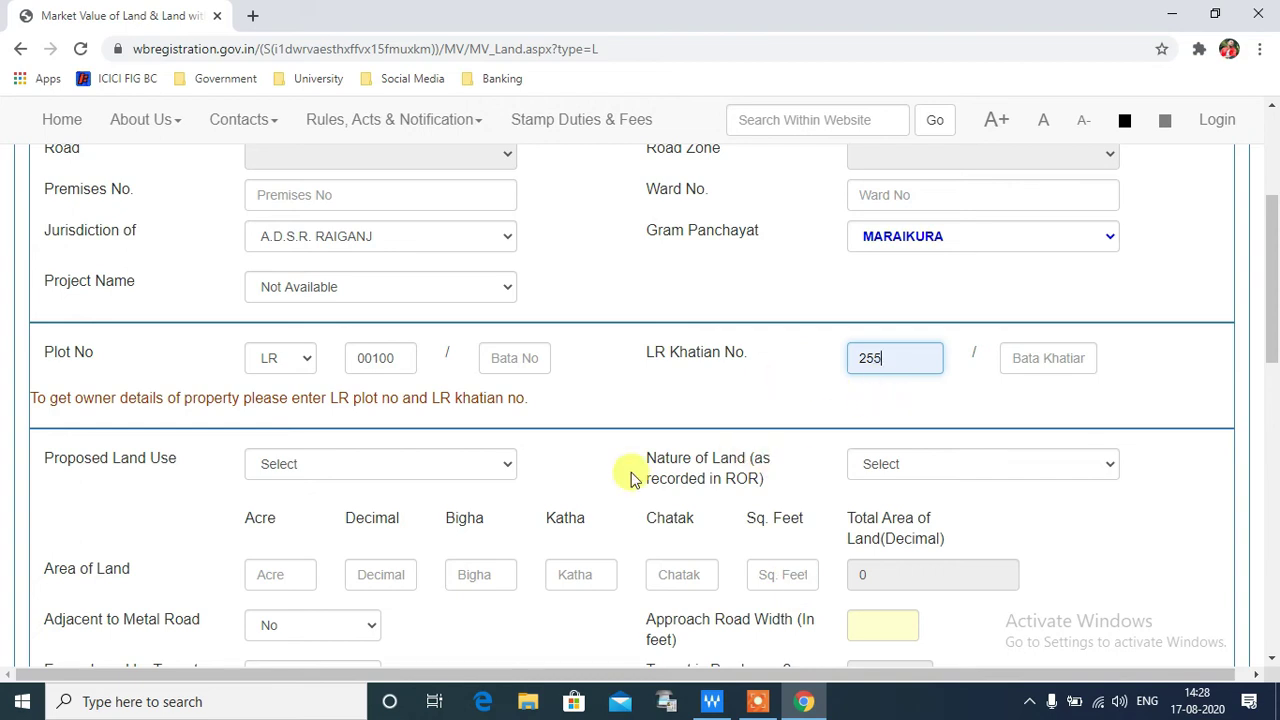
# Look through the proposed land use options and choose Vita.
pyautogui.scroll(-2, 491, 491)
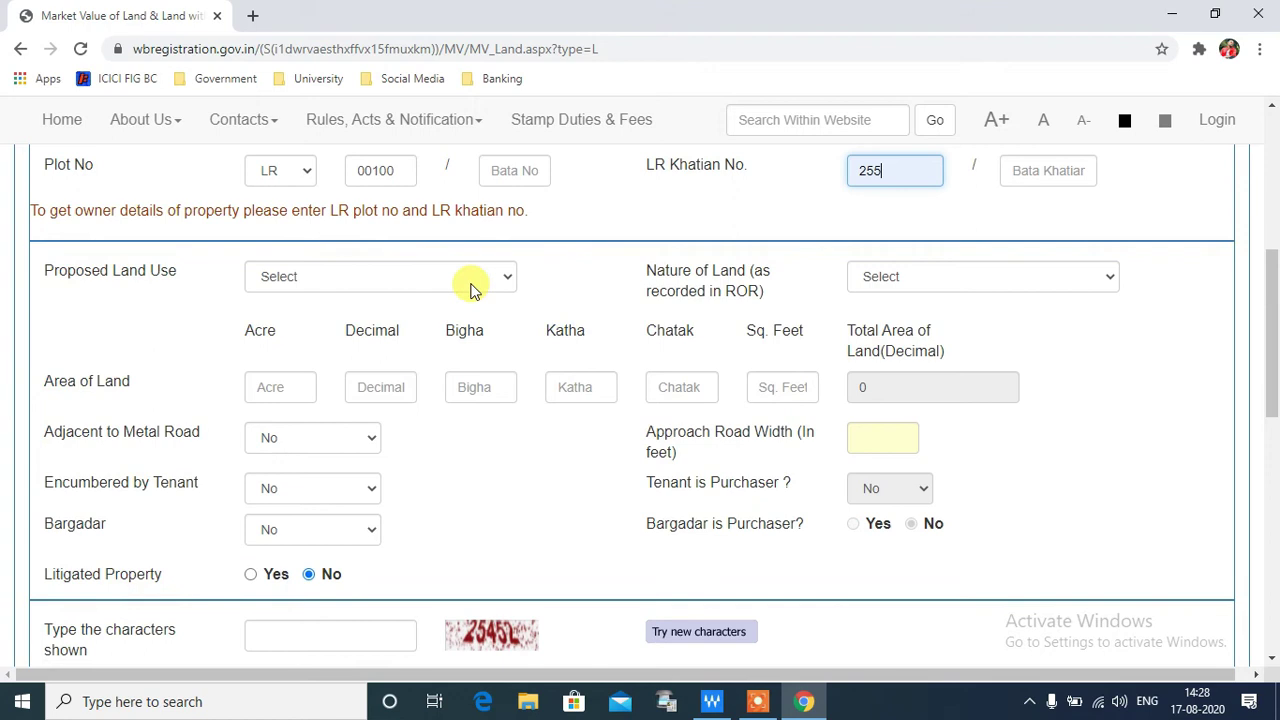
pyautogui.click(472, 287)
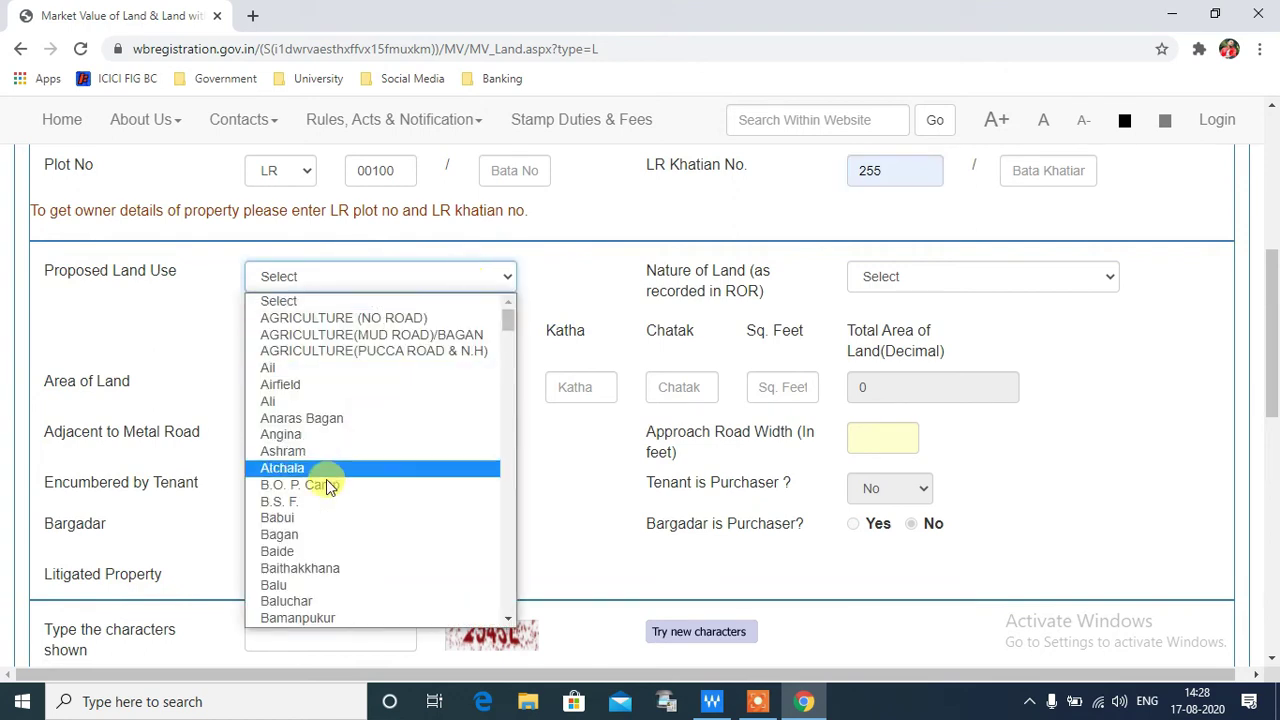
pyautogui.scroll(-5, 325, 510)
pyautogui.scroll(-6, 325, 510)
pyautogui.scroll(-10, 338, 483)
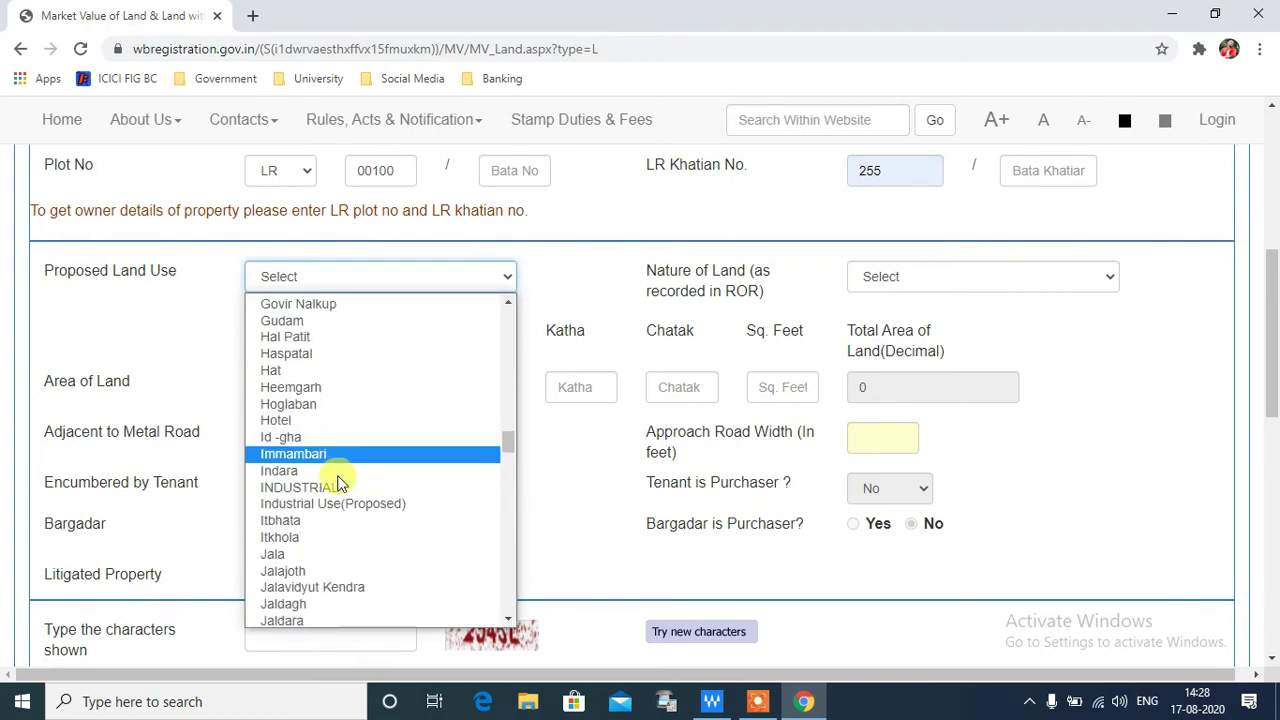
pyautogui.scroll(-10, 343, 481)
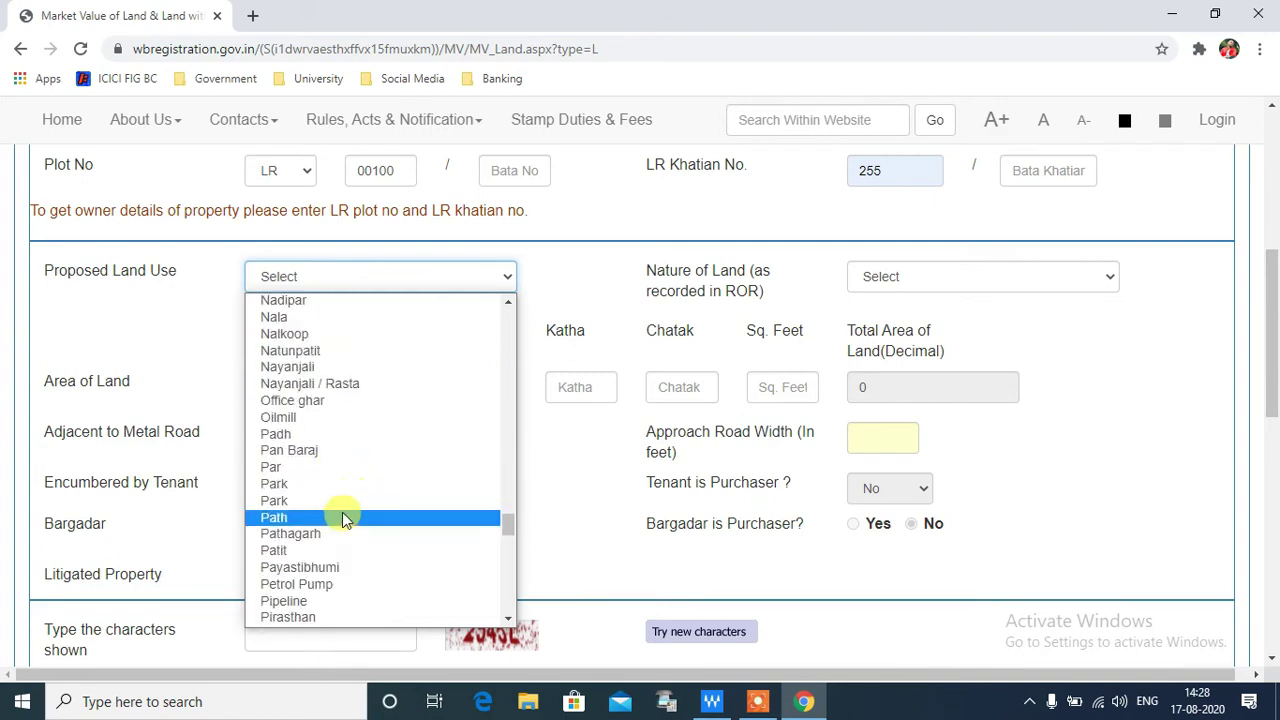
pyautogui.scroll(-12, 363, 502)
pyautogui.scroll(-3, 363, 505)
pyautogui.scroll(20, 358, 487)
pyautogui.scroll(3, 356, 480)
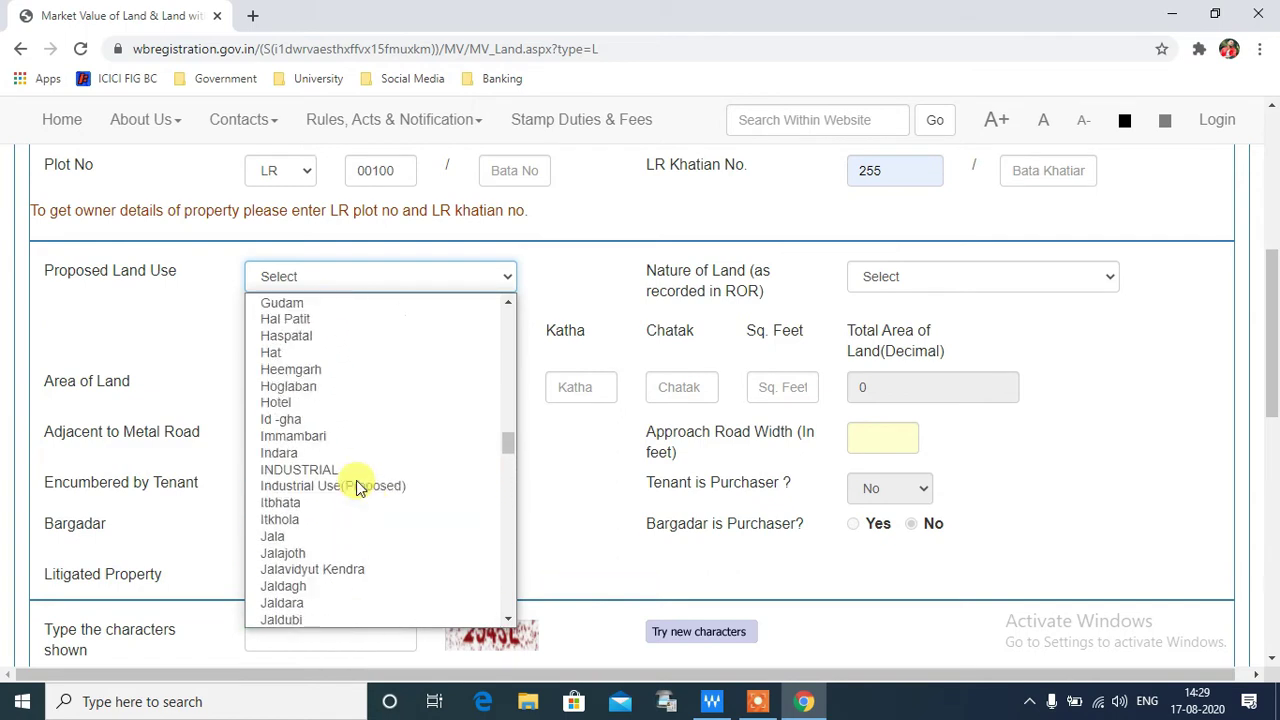
pyautogui.scroll(3, 356, 475)
pyautogui.scroll(10, 356, 475)
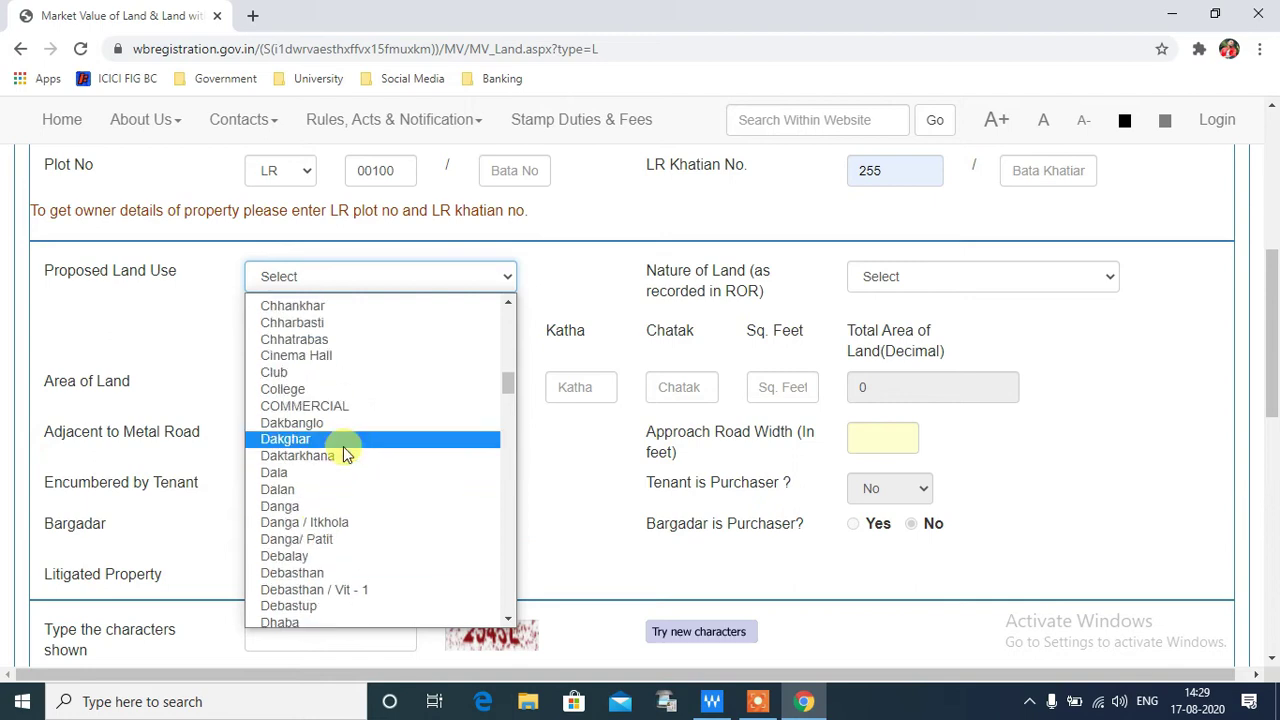
pyautogui.scroll(10, 314, 486)
pyautogui.scroll(3, 316, 488)
pyautogui.scroll(-10, 316, 488)
pyautogui.scroll(-20, 316, 488)
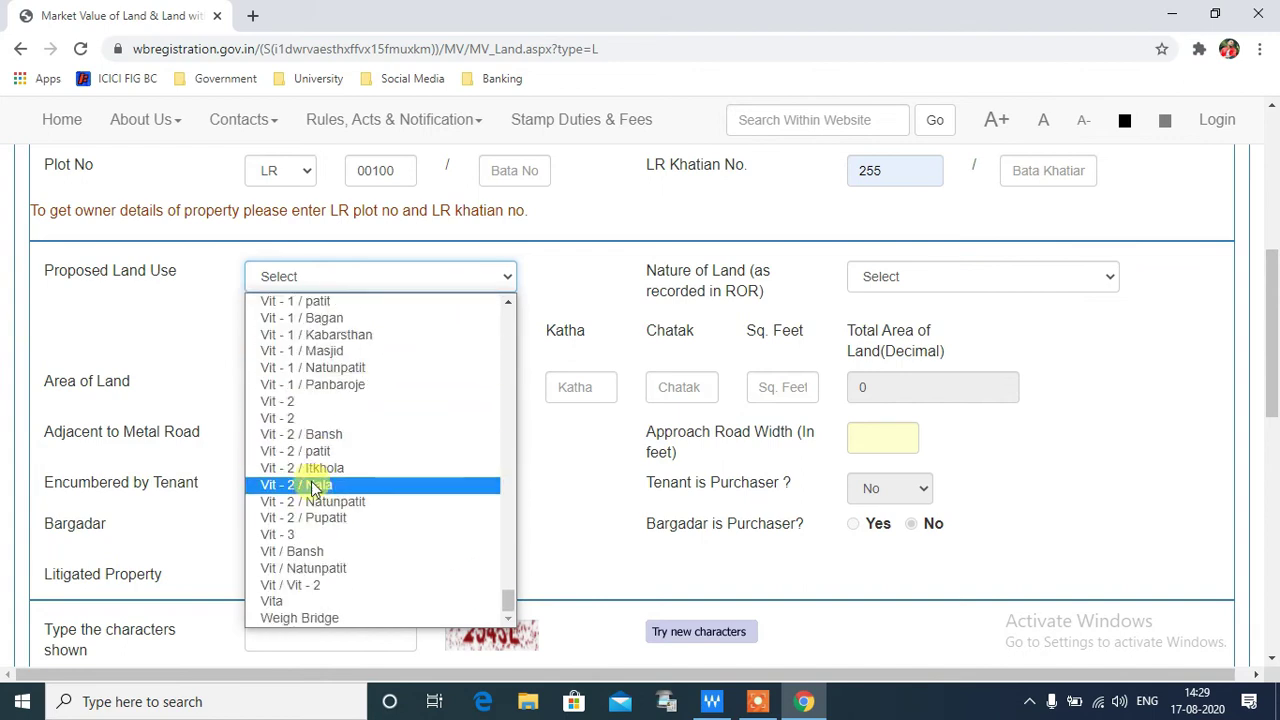
pyautogui.scroll(5, 314, 471)
pyautogui.scroll(-2, 314, 460)
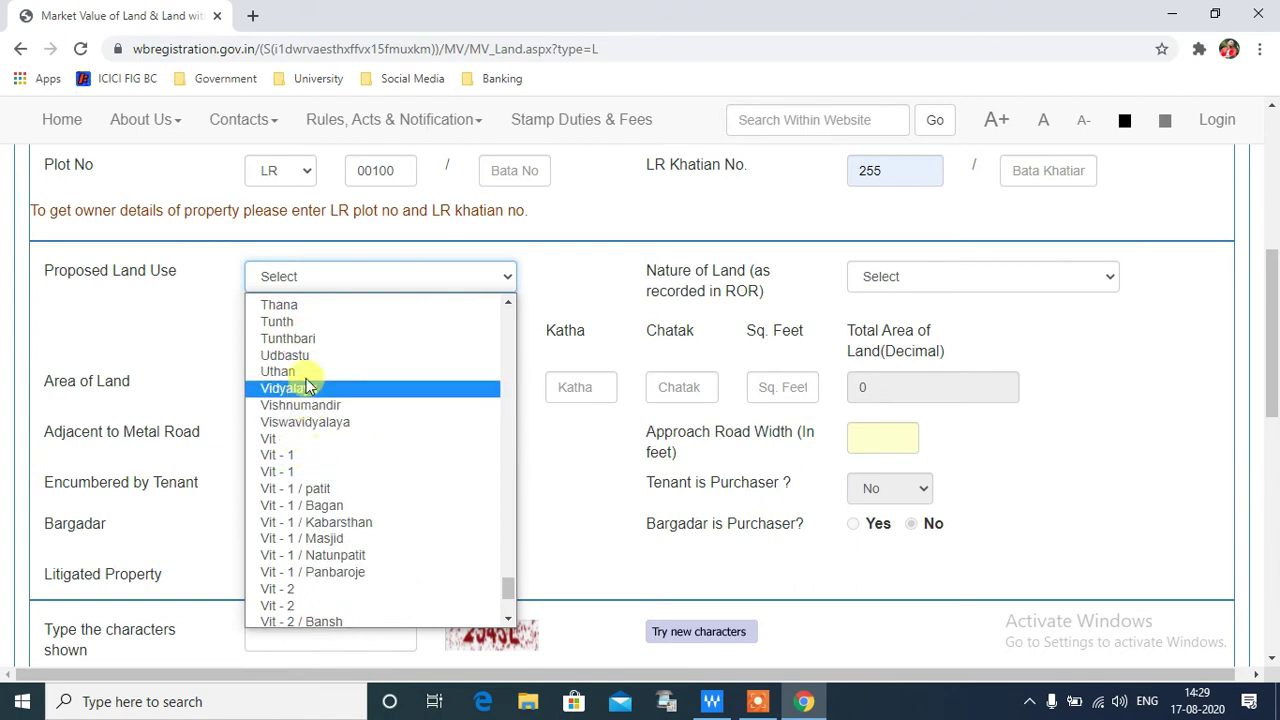
pyautogui.scroll(-3, 320, 489)
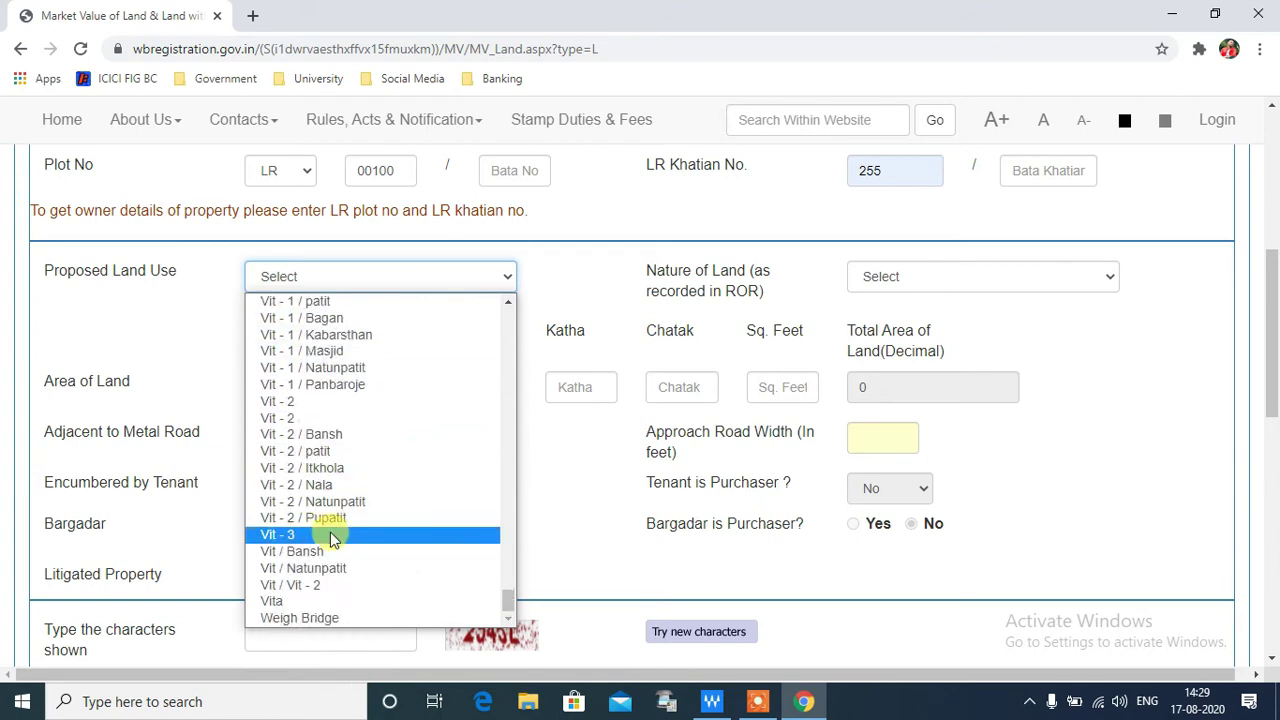
pyautogui.click(287, 601)
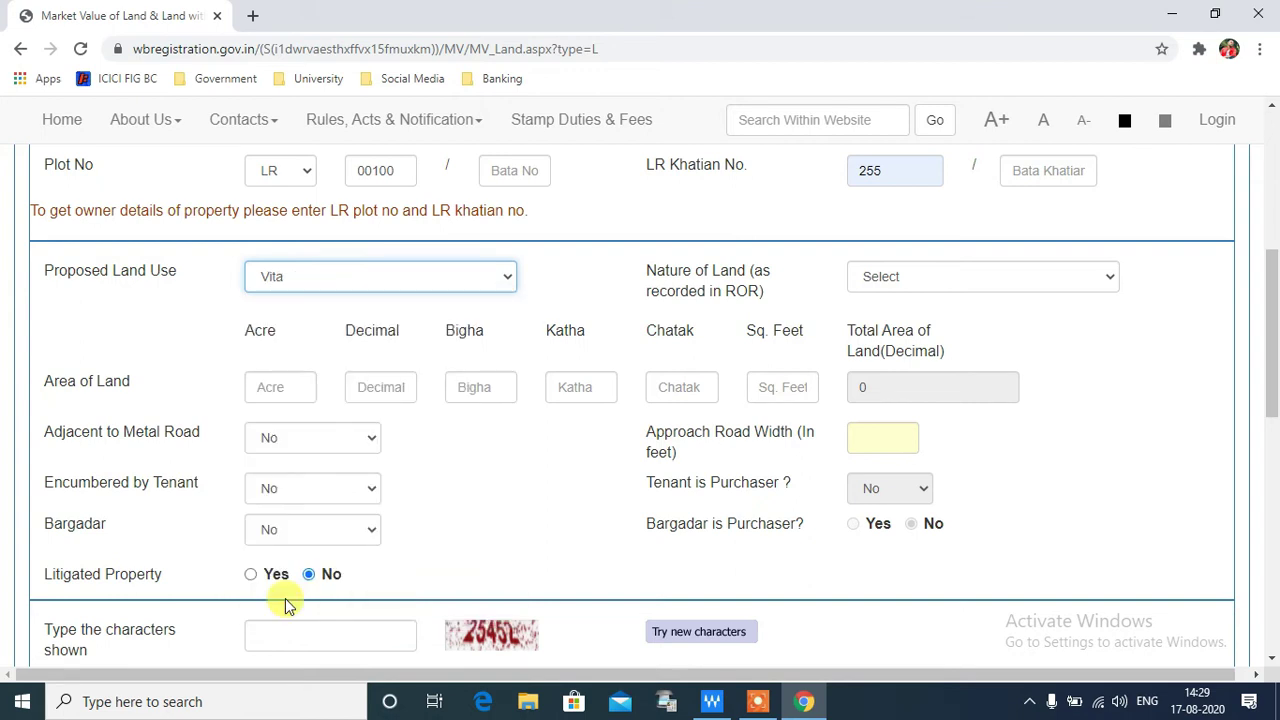
# Set the nature of land as recorded in ROR to Vita.
pyautogui.click(928, 277)
pyautogui.scroll(-5, 893, 527)
pyautogui.scroll(-10, 900, 515)
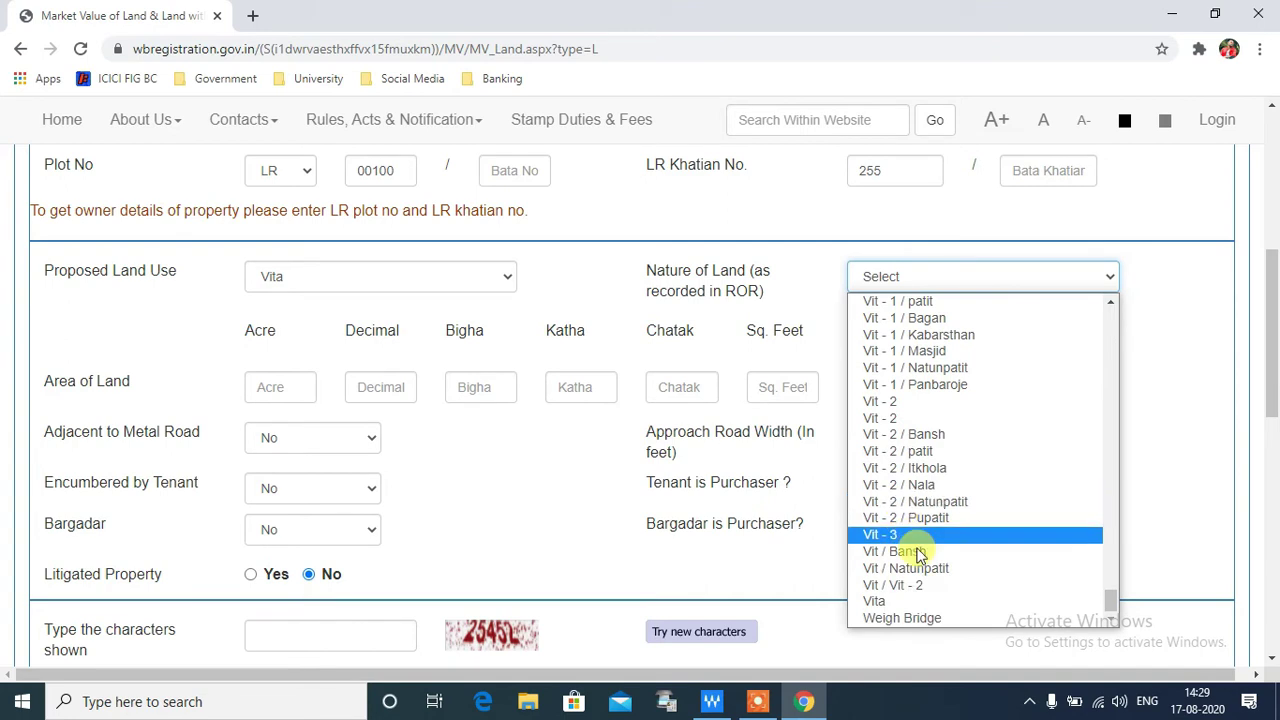
pyautogui.click(886, 604)
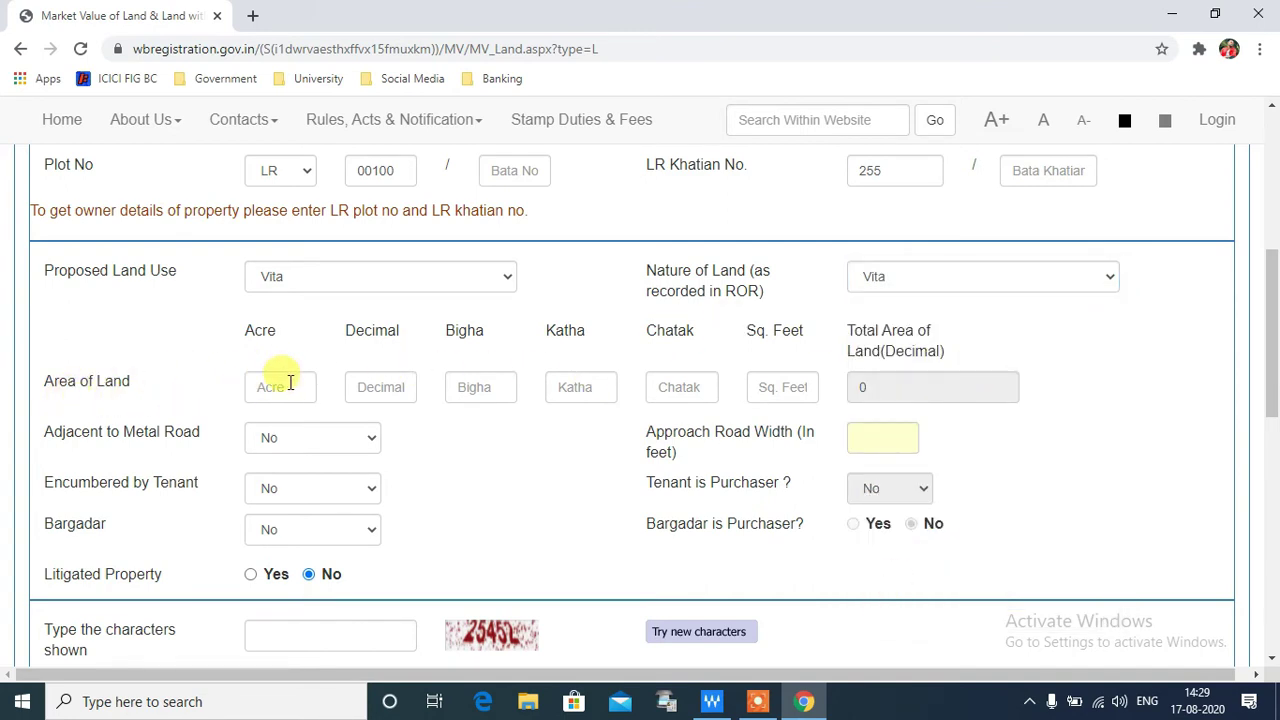
# Enter the area of land as 5 katha.
pyautogui.click(377, 389)
pyautogui.click(472, 380)
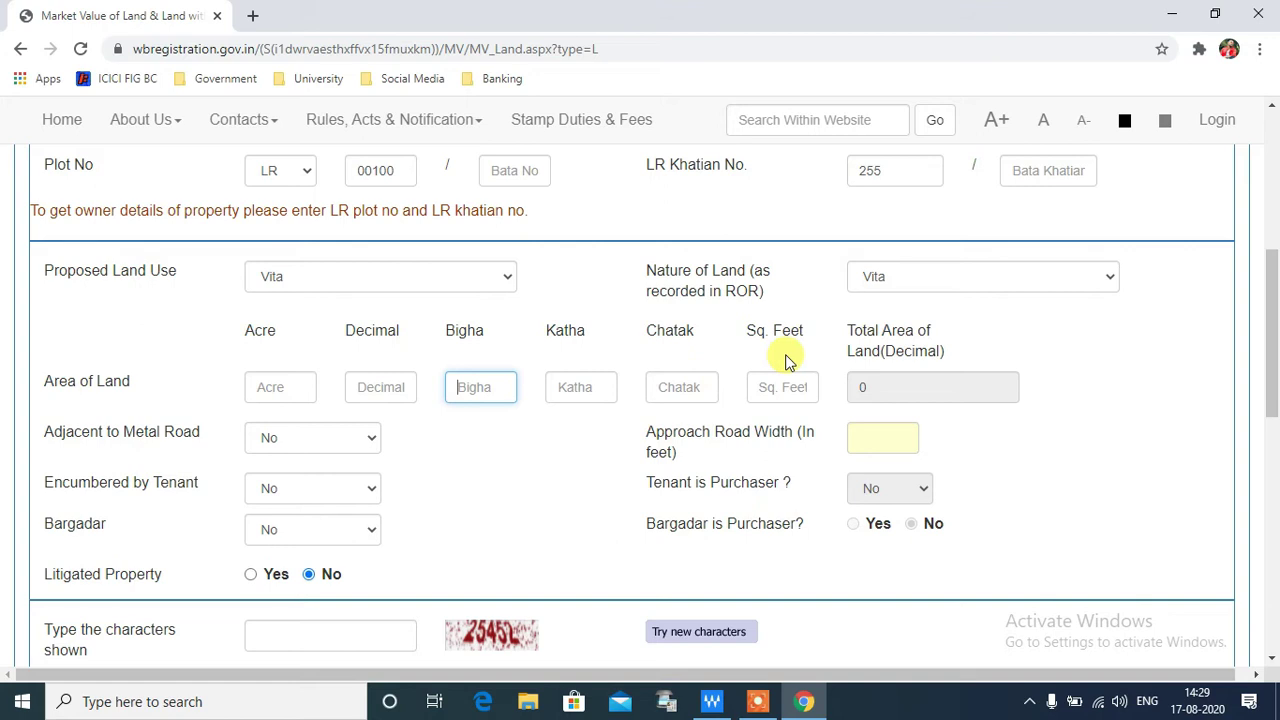
pyautogui.click(588, 385)
pyautogui.click(564, 422)
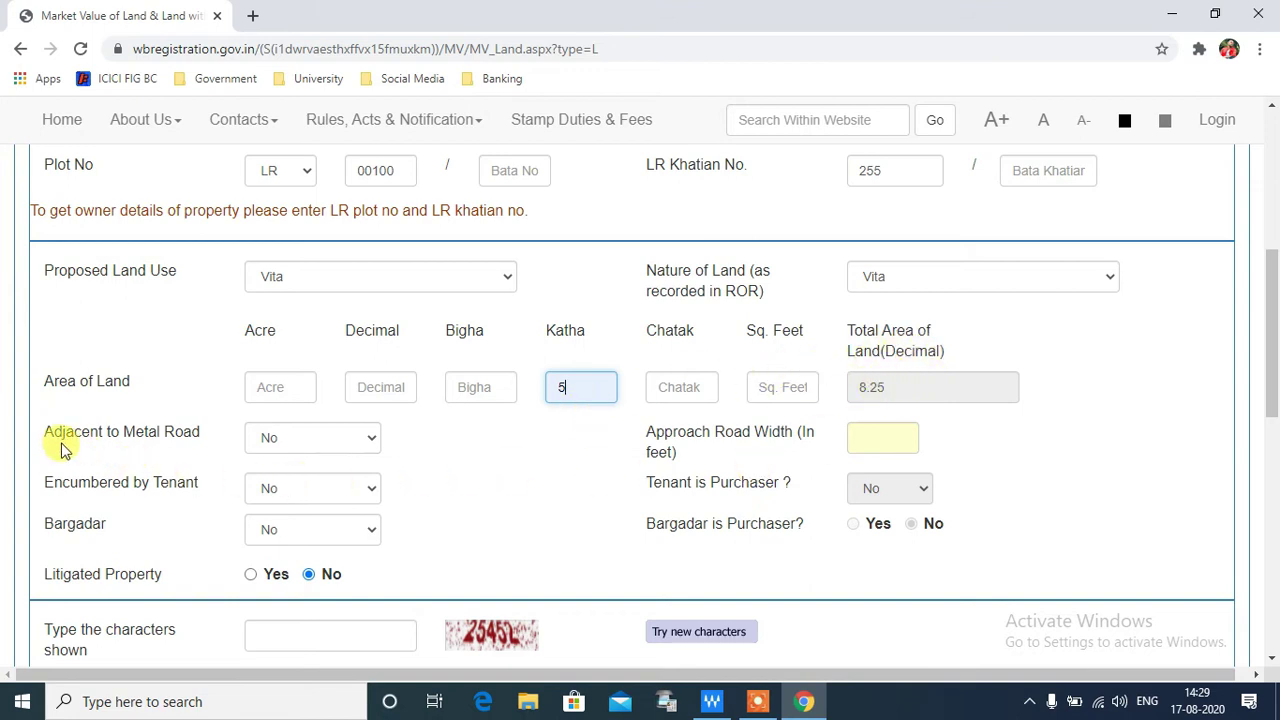
# Mark the land as adjacent to a metal road and set the approach road width to 60 feet.
pyautogui.click(309, 445)
pyautogui.click(302, 482)
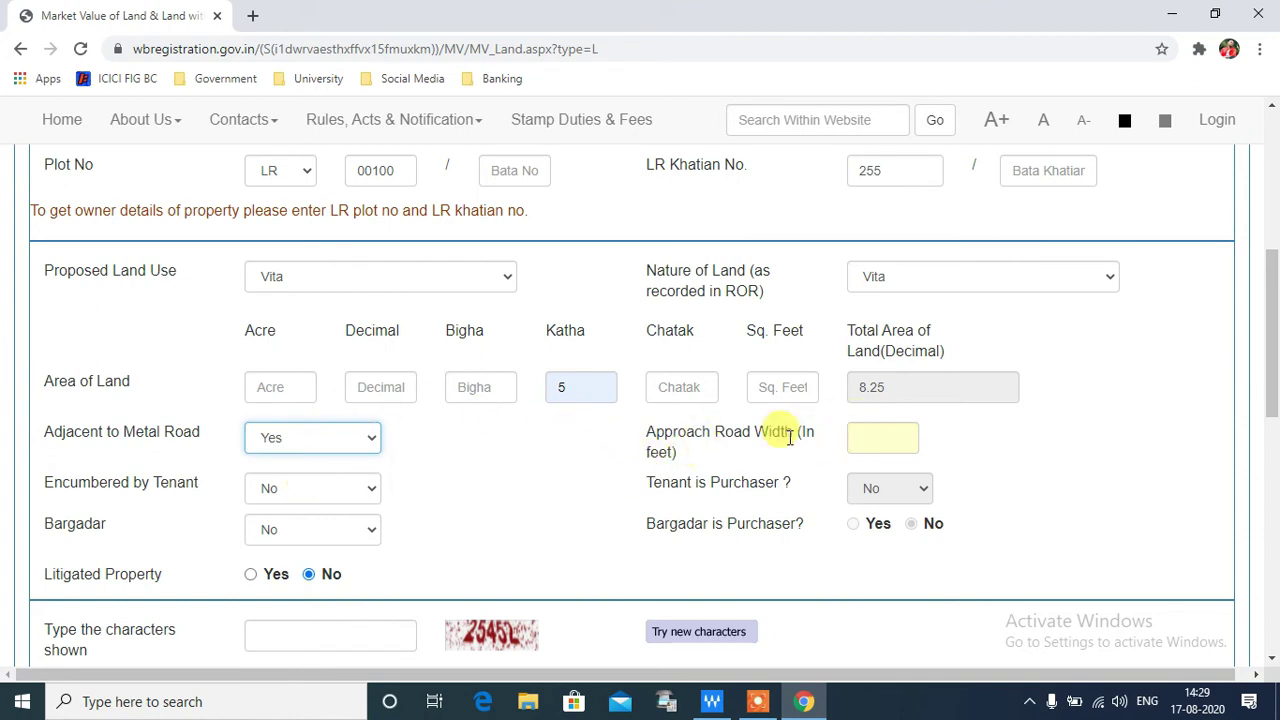
pyautogui.click(877, 439)
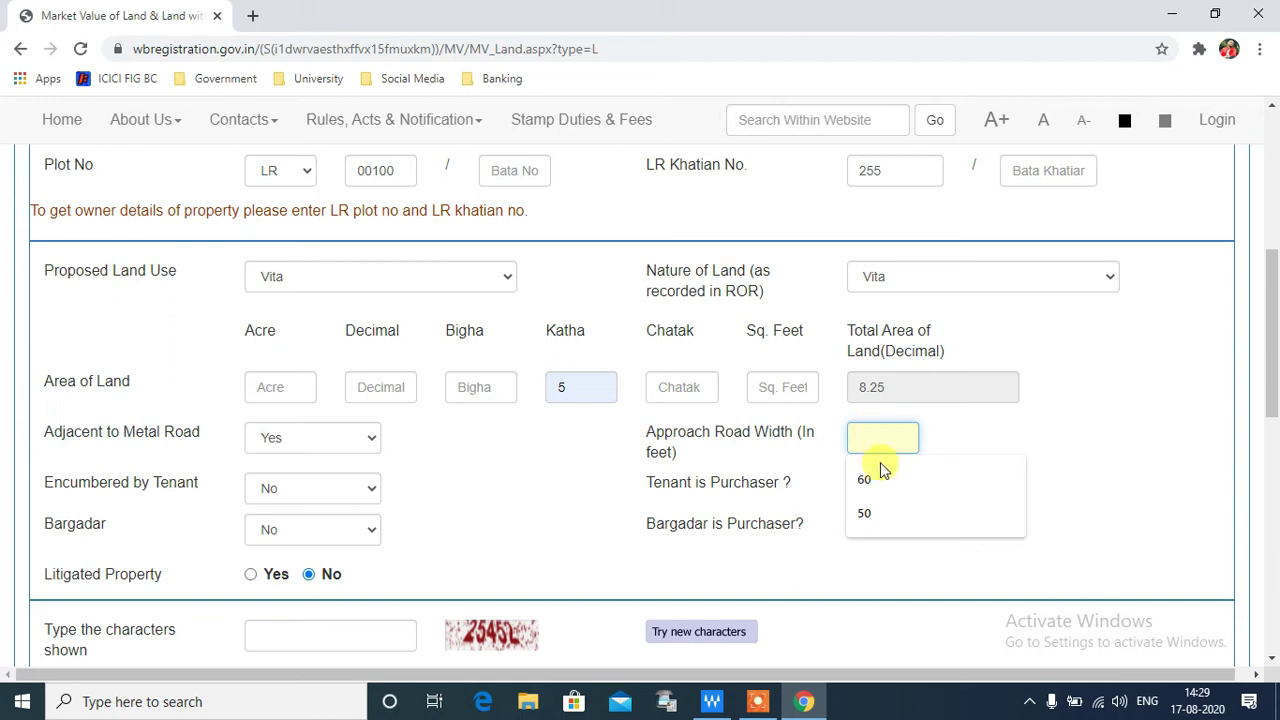
pyautogui.click(864, 480)
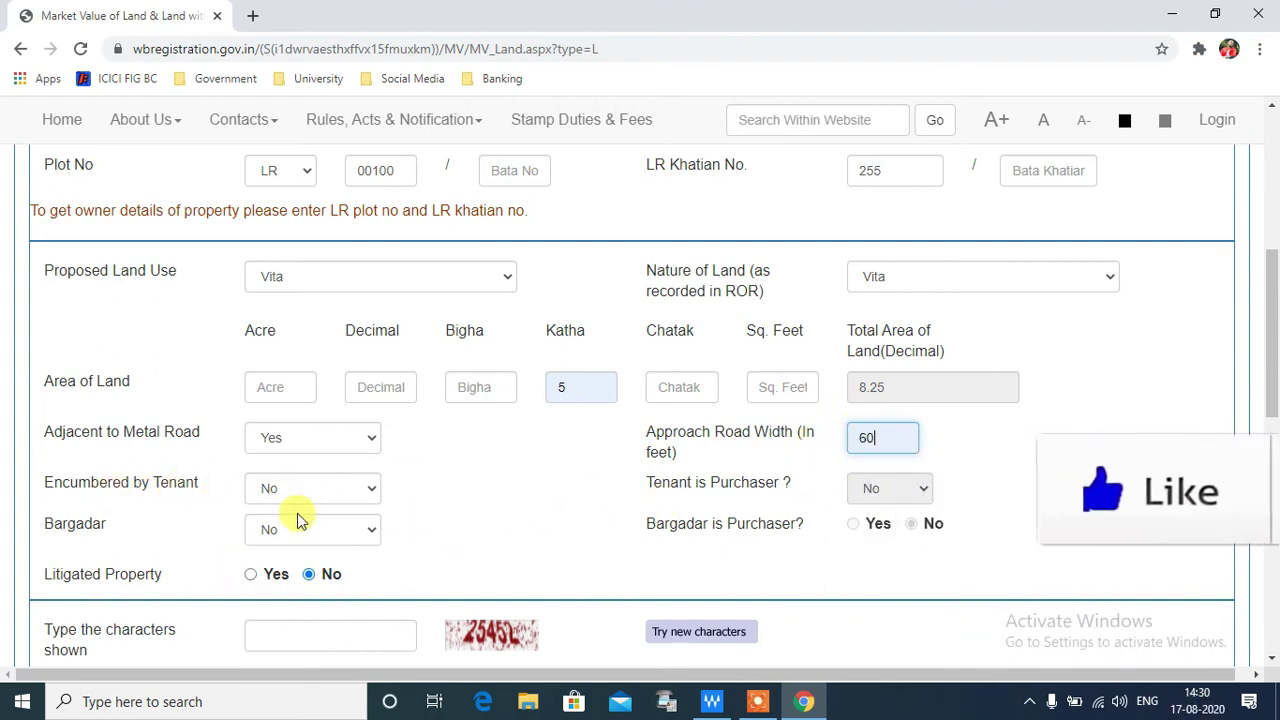
# Set Encumbered by Tenant to No and go to the verification characters section.
pyautogui.scroll(-1, 239, 497)
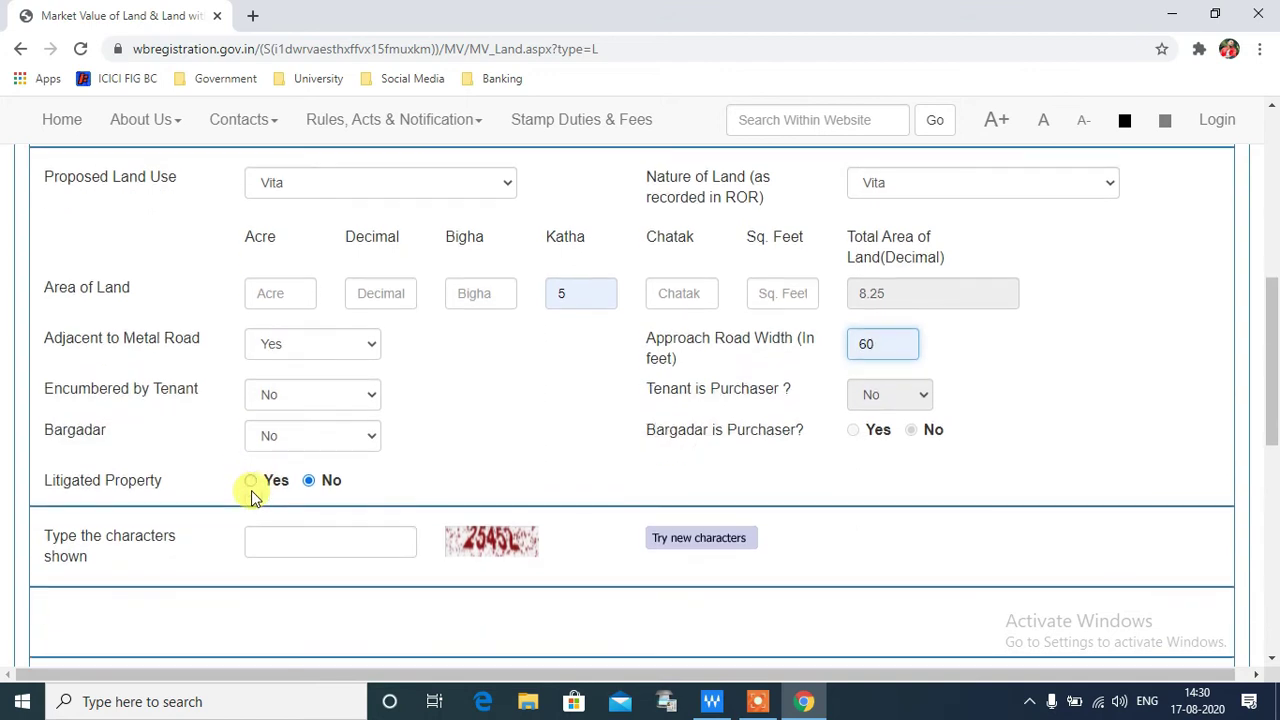
pyautogui.click(316, 397)
pyautogui.click(316, 397)
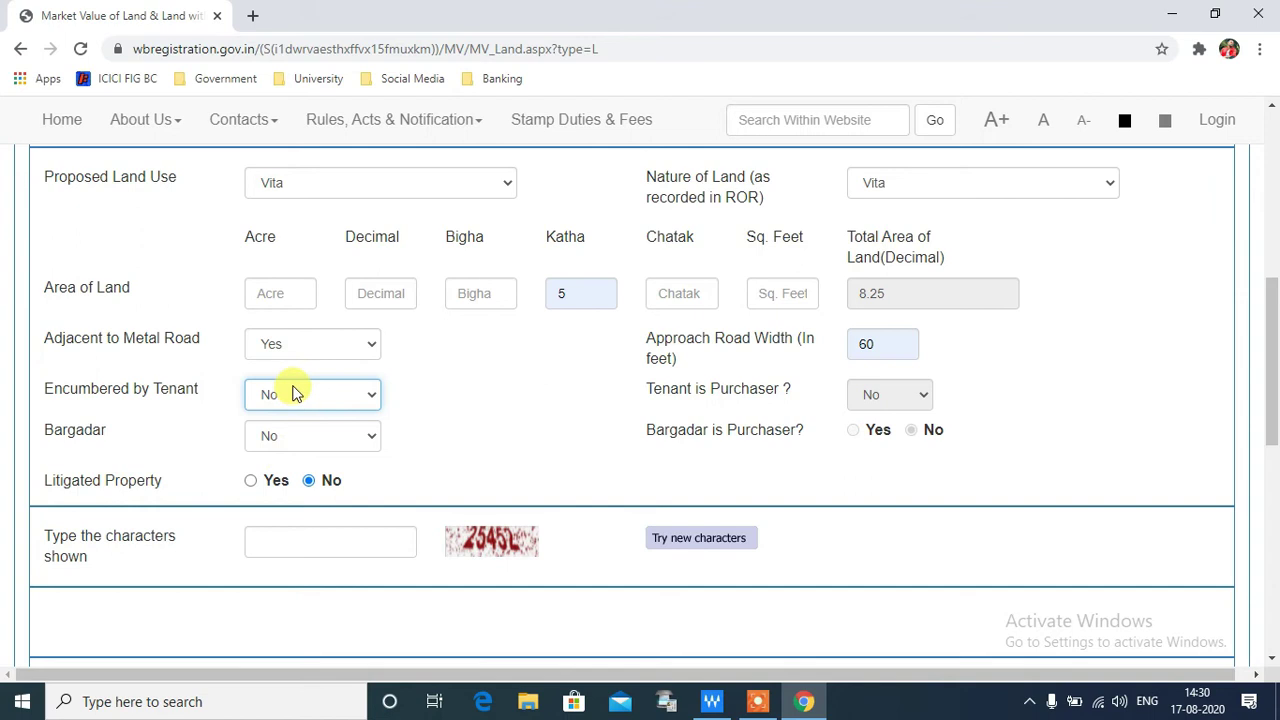
pyautogui.scroll(-2, 403, 420)
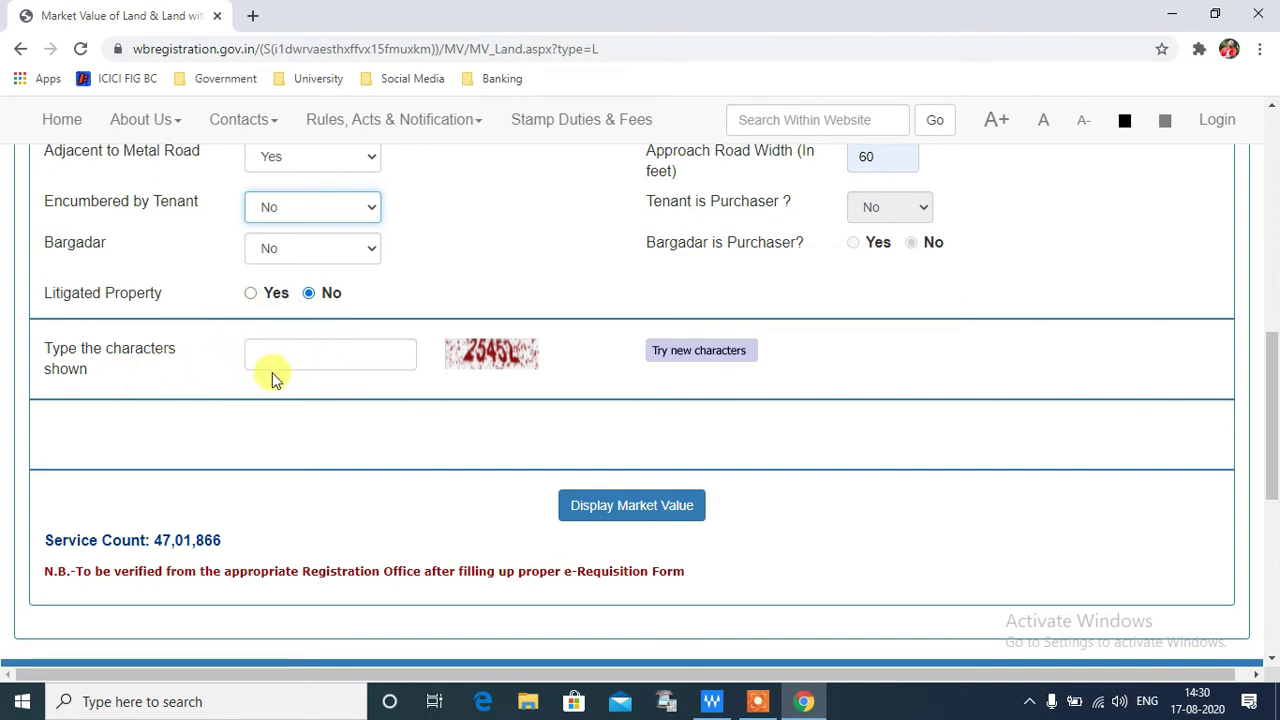
# Fill in the verification characters shown in the image and display the existing market value of the land.
pyautogui.click(318, 345)
pyautogui.write('25452')
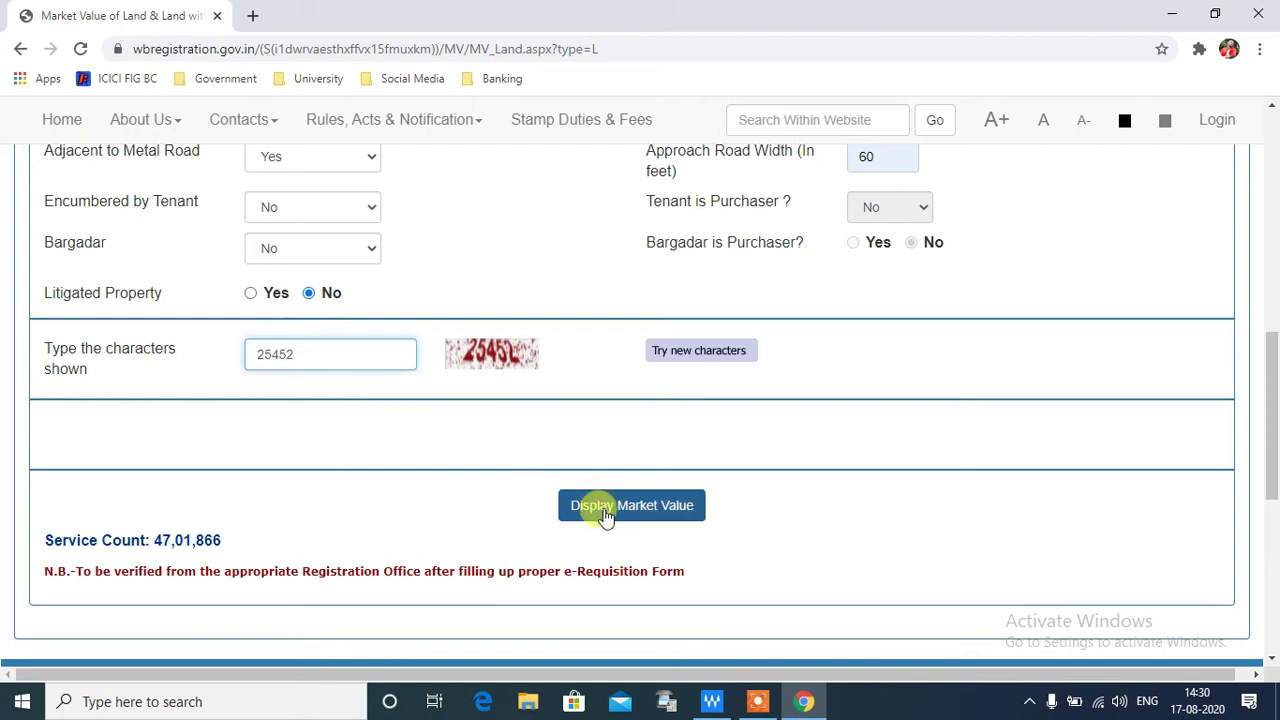
pyautogui.click(675, 507)
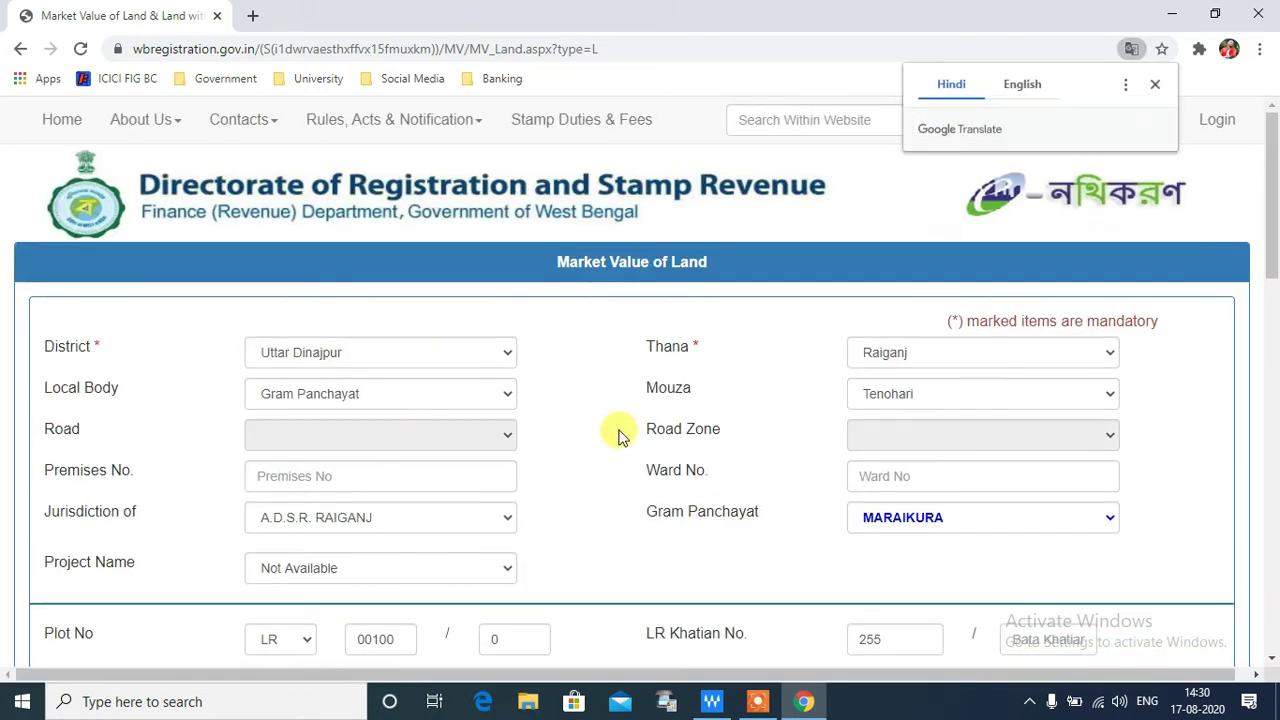
pyautogui.scroll(-6, 623, 410)
pyautogui.scroll(-3, 626, 398)
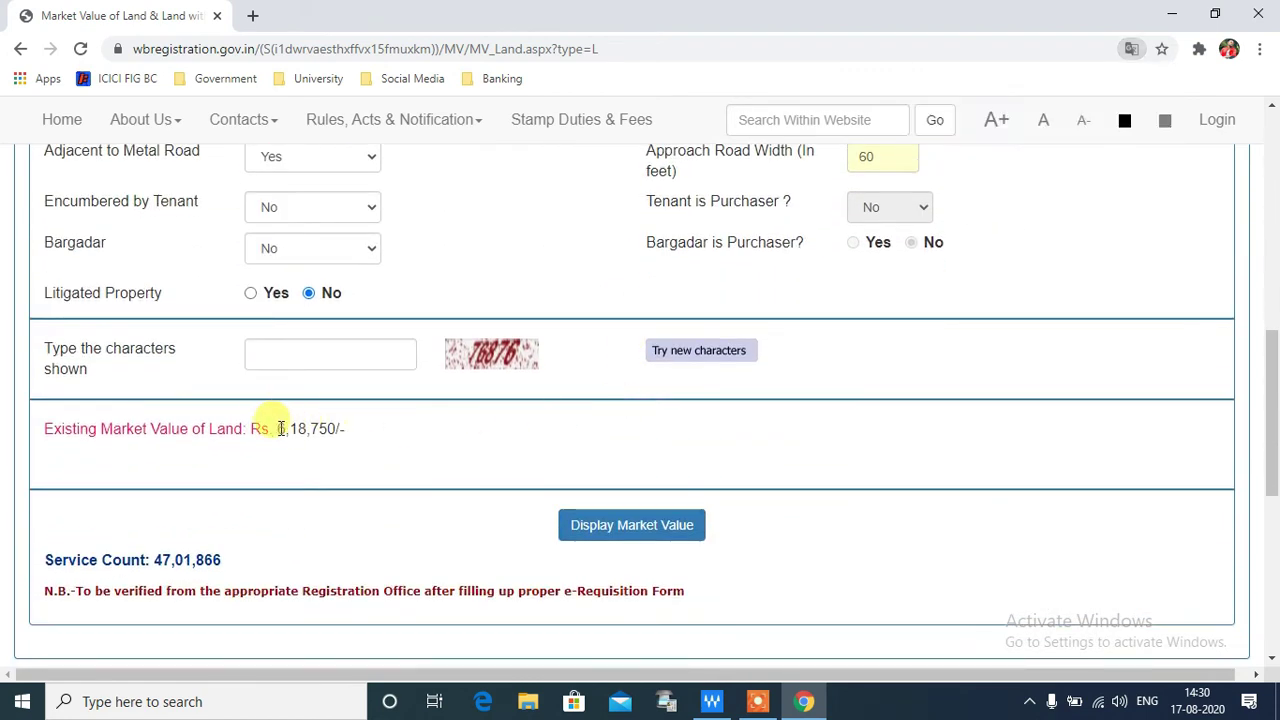
pyautogui.moveTo(280, 428); pyautogui.dragTo(321, 424)
pyautogui.click(340, 430)
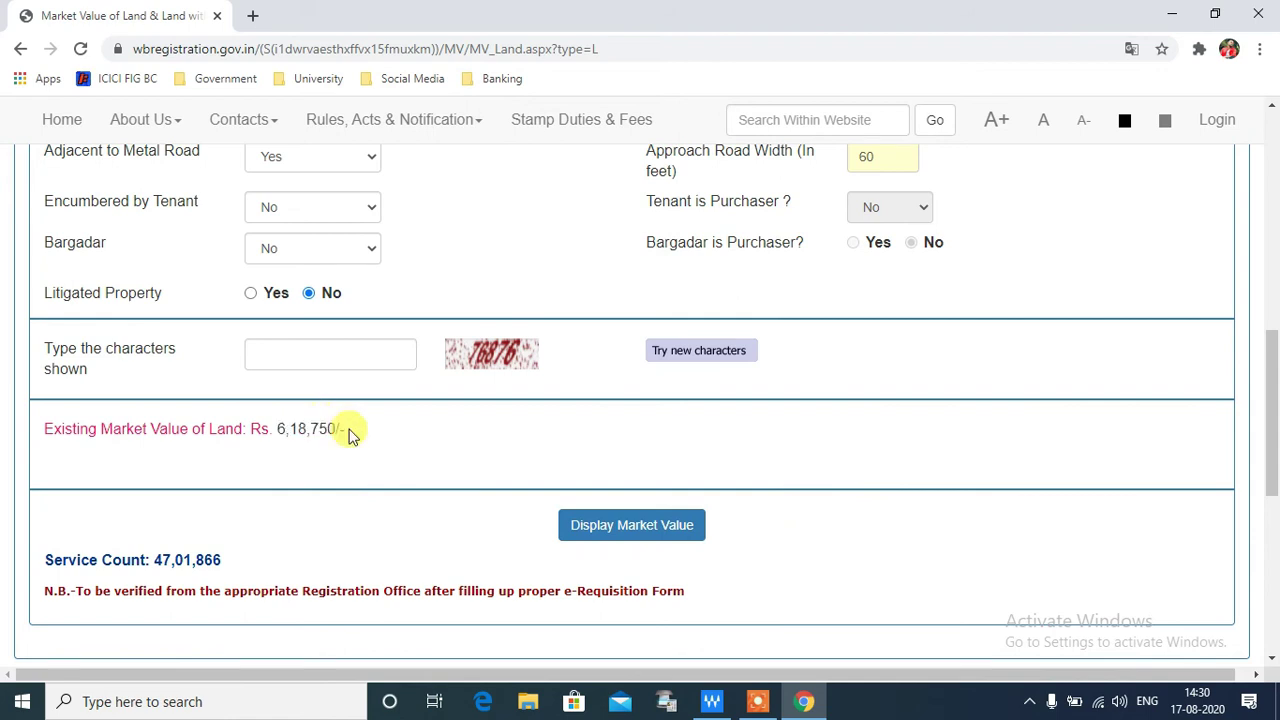
# Set Adjacent to Metal Road to No for the 5 katha plot.
pyautogui.scroll(3, 420, 420)
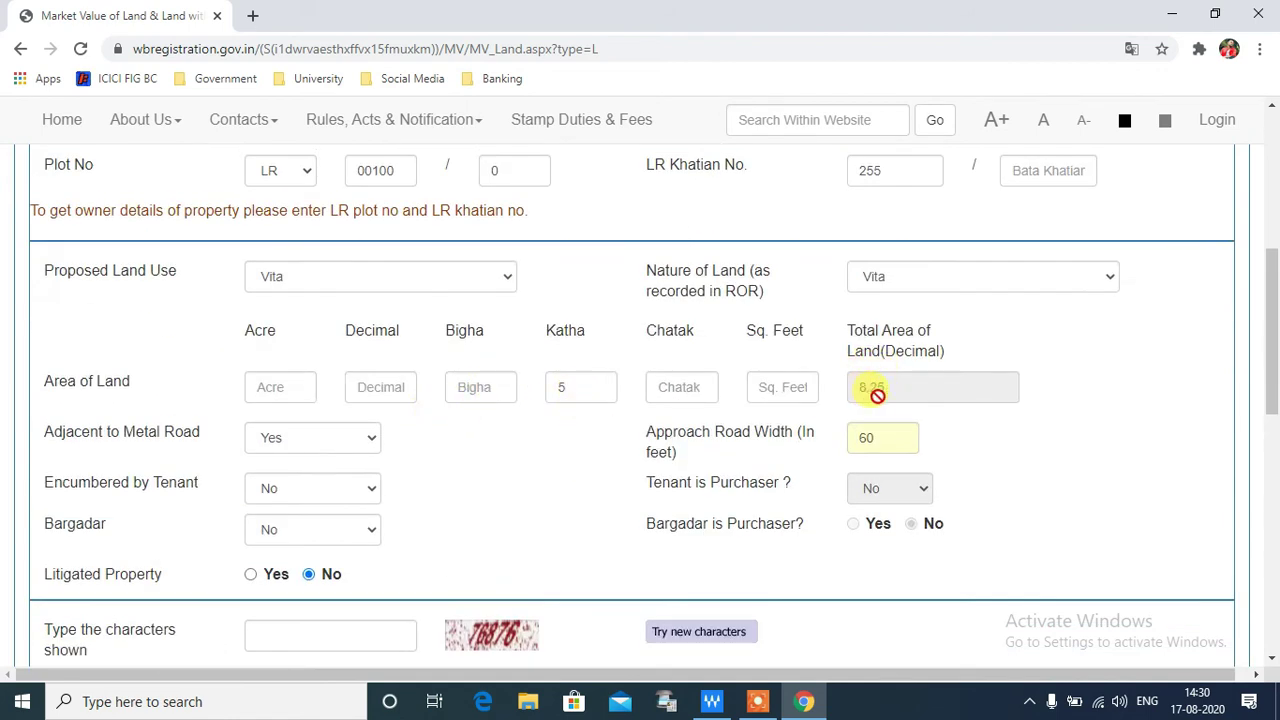
pyautogui.scroll(-1, 360, 343)
pyautogui.scroll(-3, 535, 405)
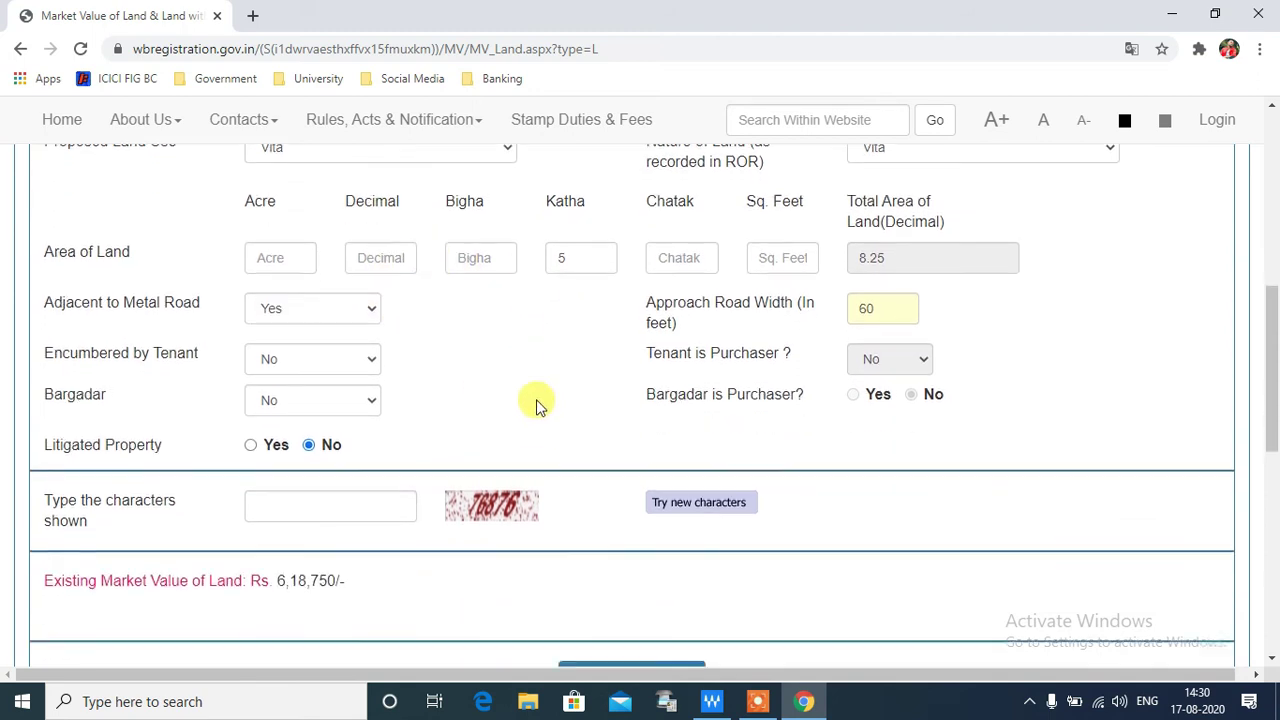
pyautogui.scroll(3, 525, 406)
pyautogui.moveTo(46, 337); pyautogui.dragTo(208, 336)
pyautogui.click(314, 346)
pyautogui.click(306, 367)
pyautogui.scroll(-2, 474, 378)
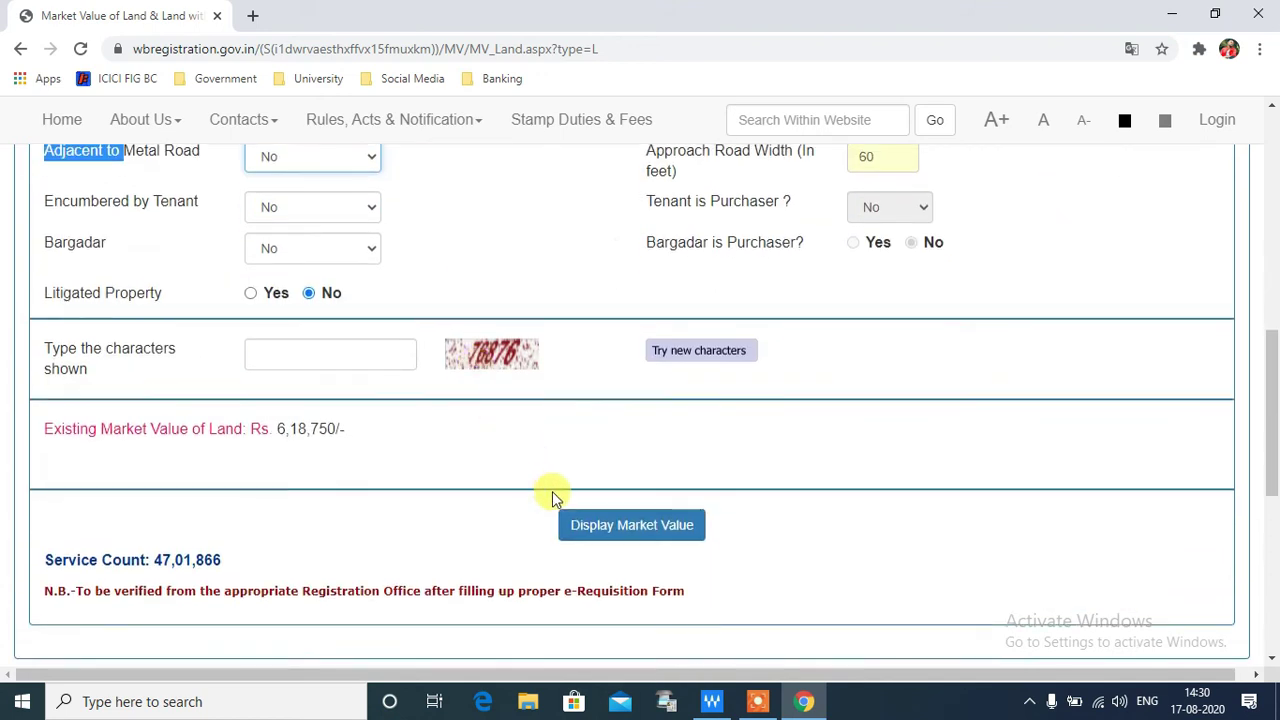
# Enter the new verification characters and recalculate the market value for land away from a metal road.
pyautogui.click(343, 357)
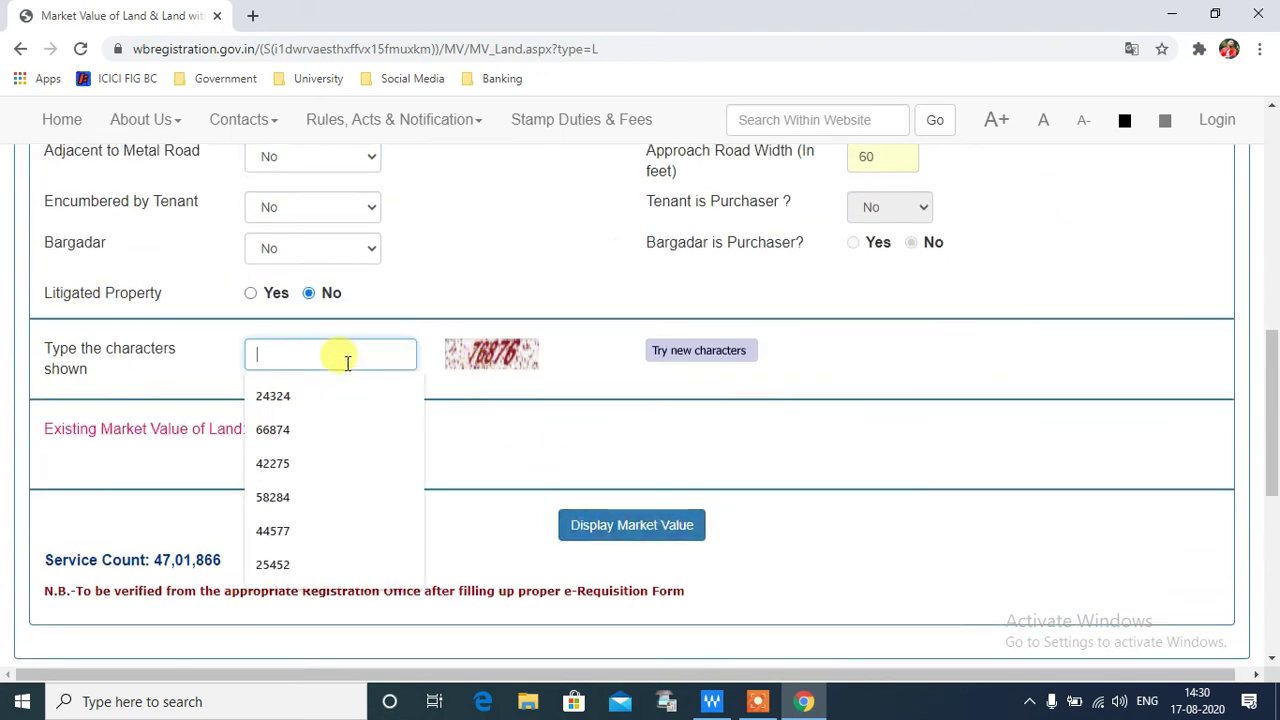
pyautogui.write('76')
pyautogui.write('8')
pyautogui.write('8')
pyautogui.press('BackSpace')
pyautogui.write('76')
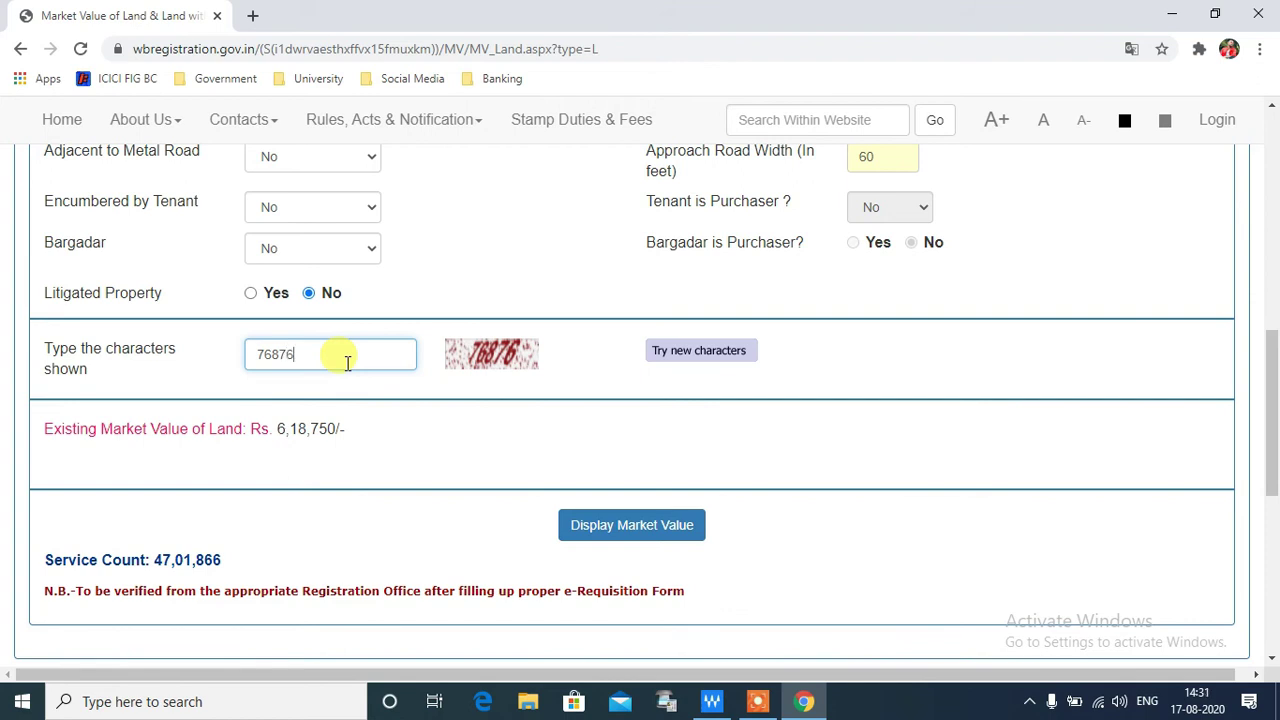
pyautogui.click(688, 528)
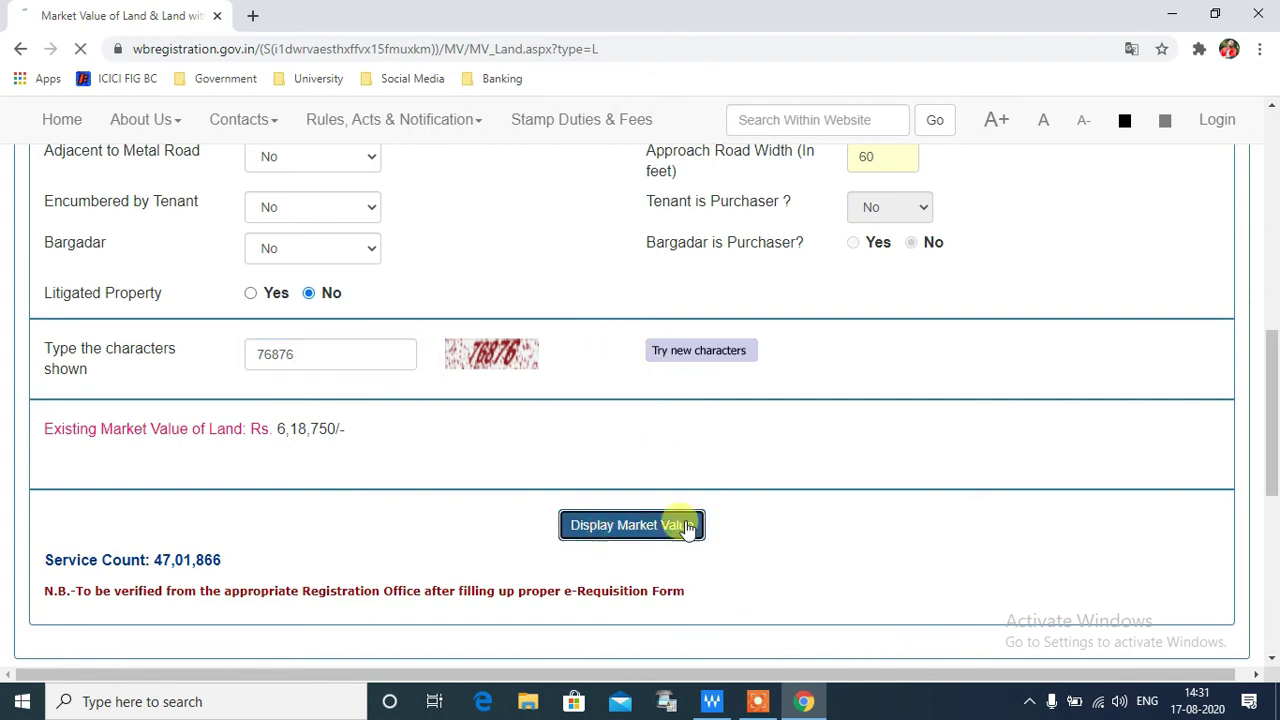
pyautogui.scroll(-1, 614, 432)
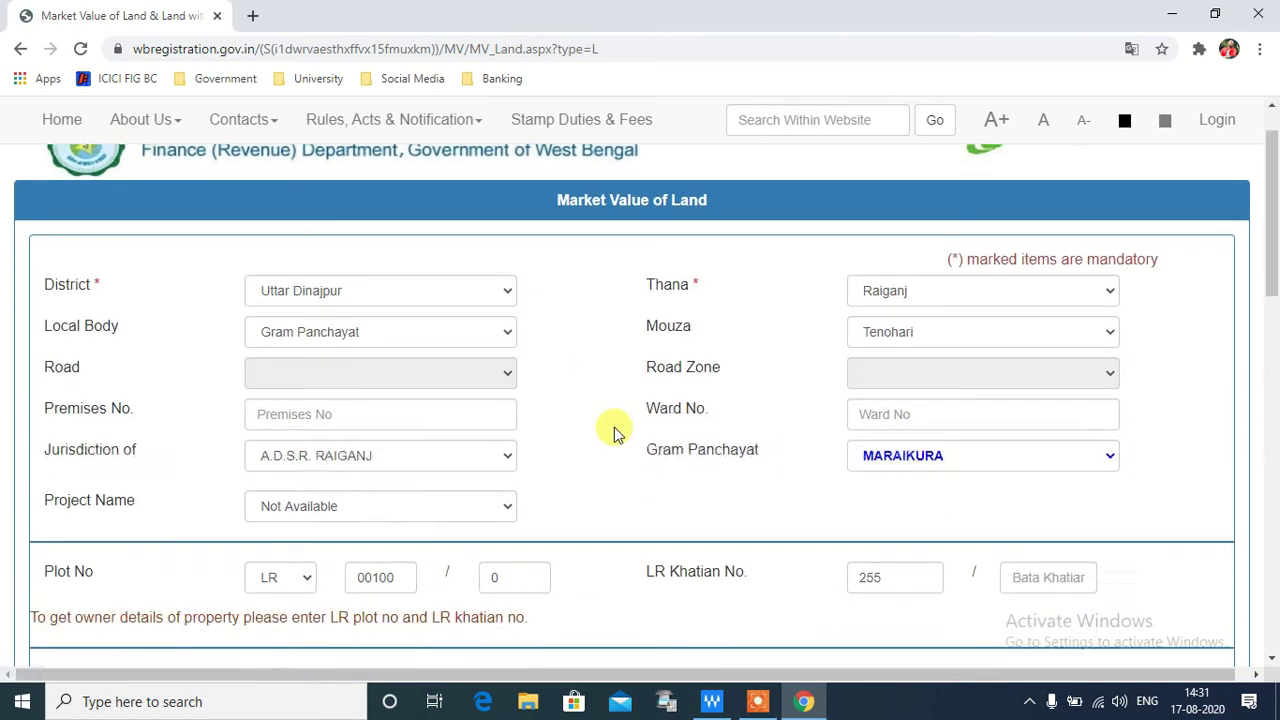
pyautogui.scroll(-9, 614, 432)
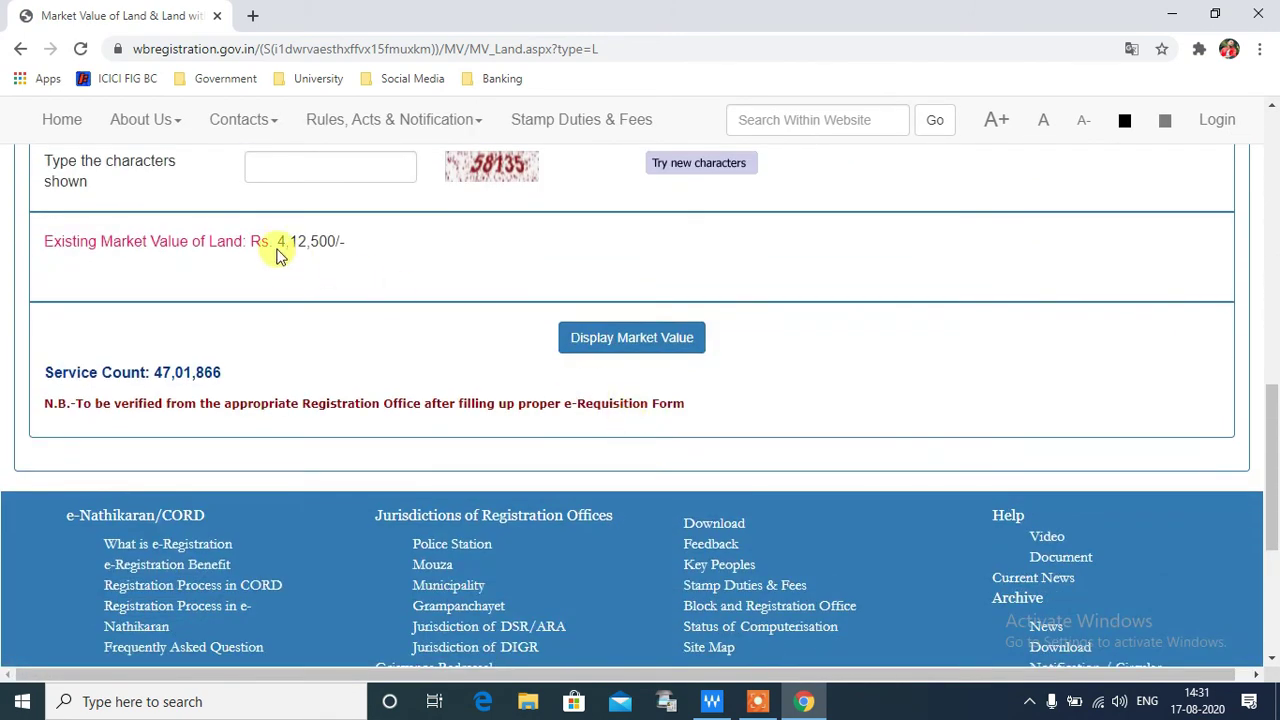
# Review the recalculated market value together with the location, plot and area details in the form.
pyautogui.scroll(1, 490, 312)
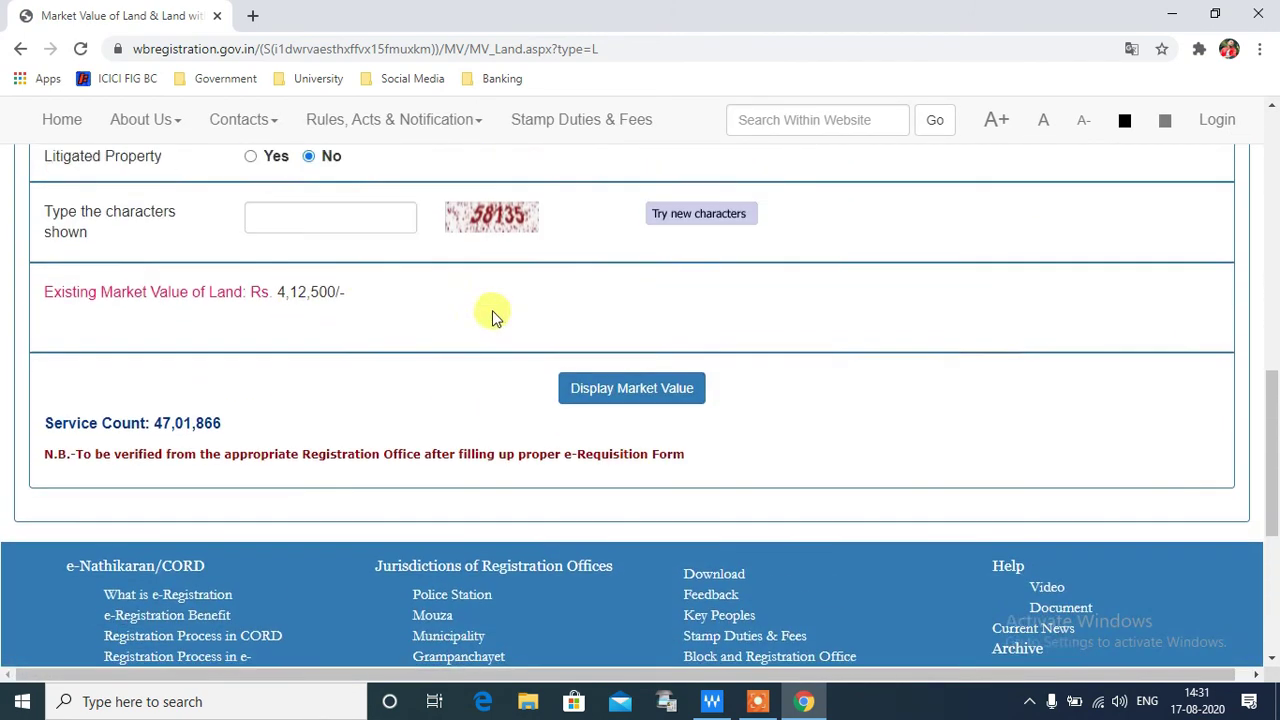
pyautogui.scroll(3, 492, 316)
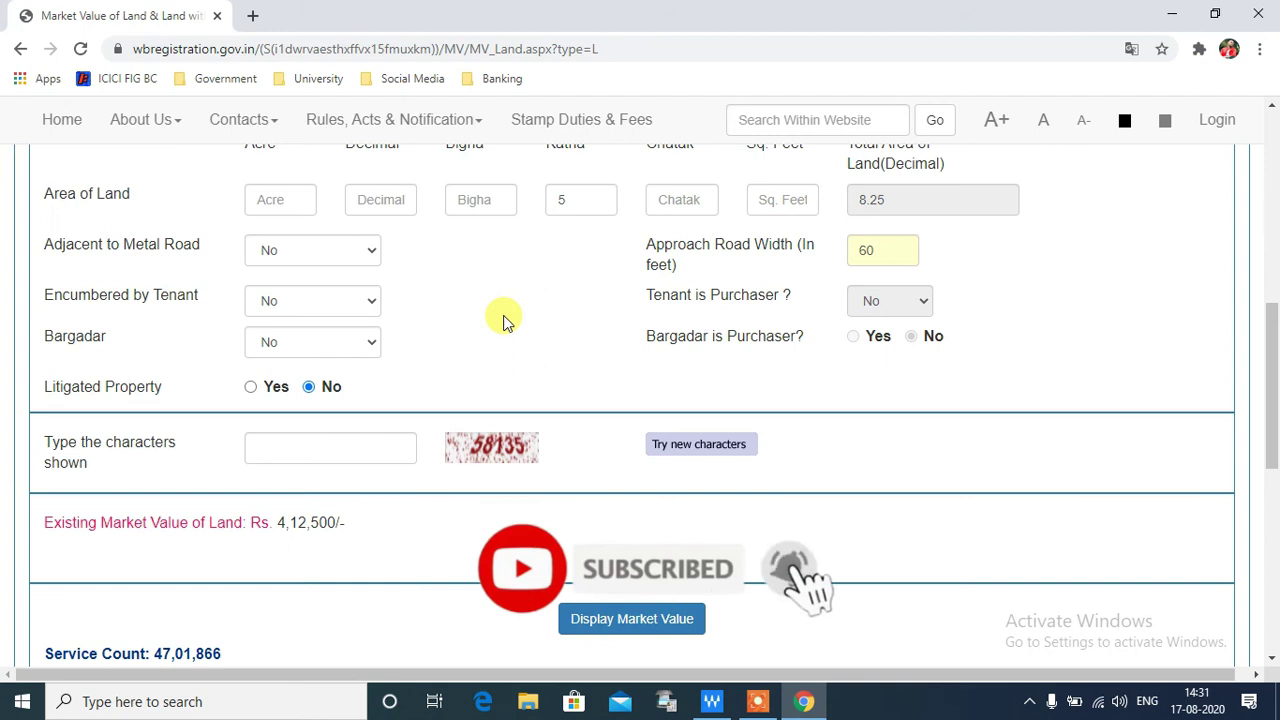
pyautogui.scroll(1, 523, 319)
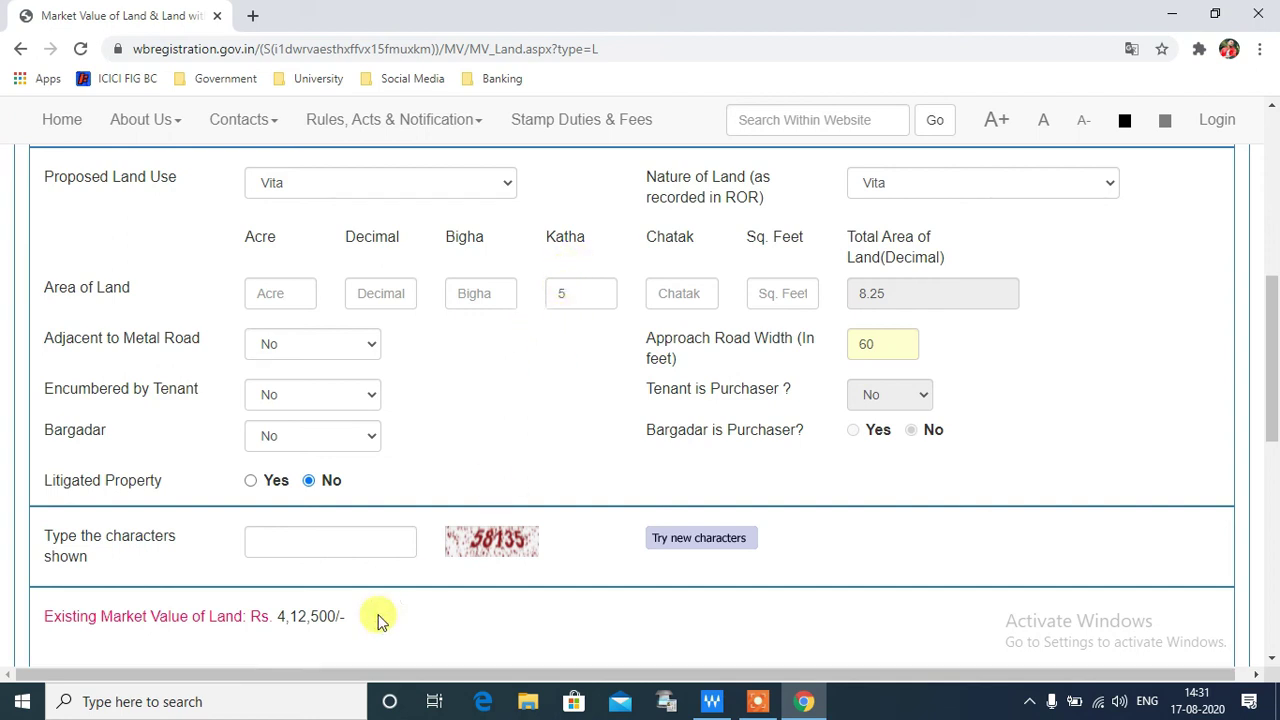
pyautogui.moveTo(274, 612); pyautogui.dragTo(400, 617)
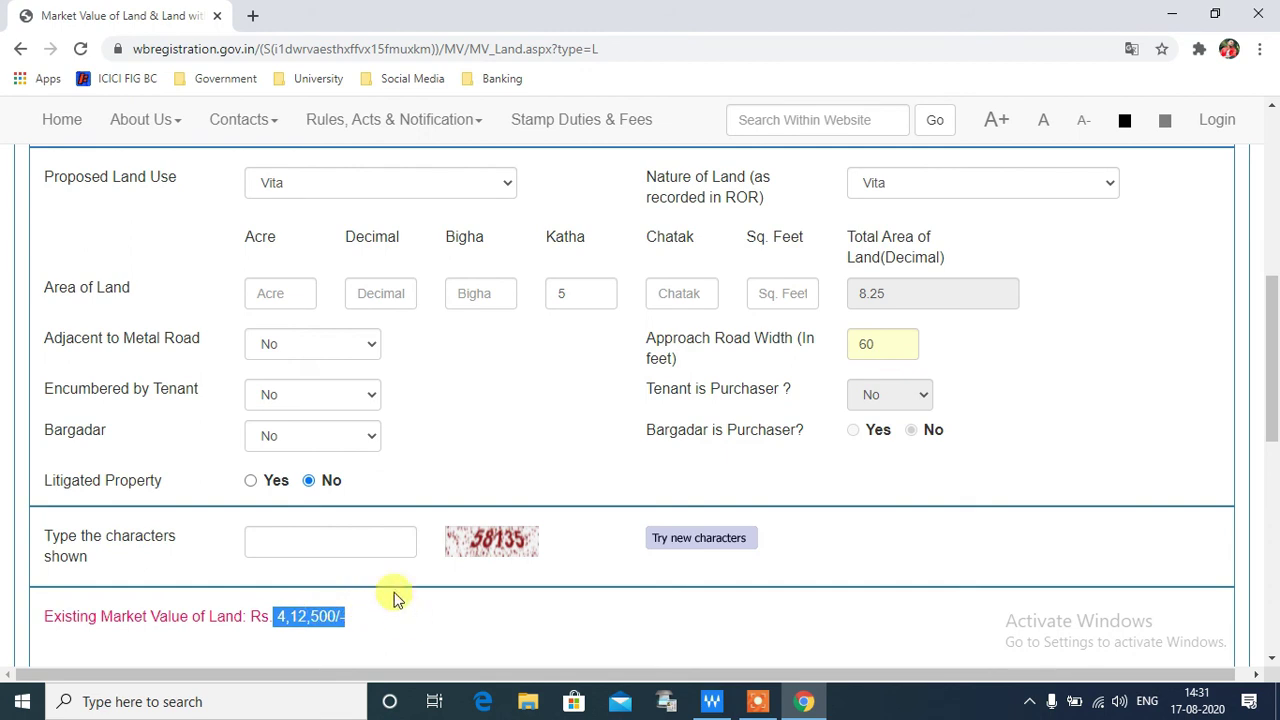
pyautogui.click(410, 632)
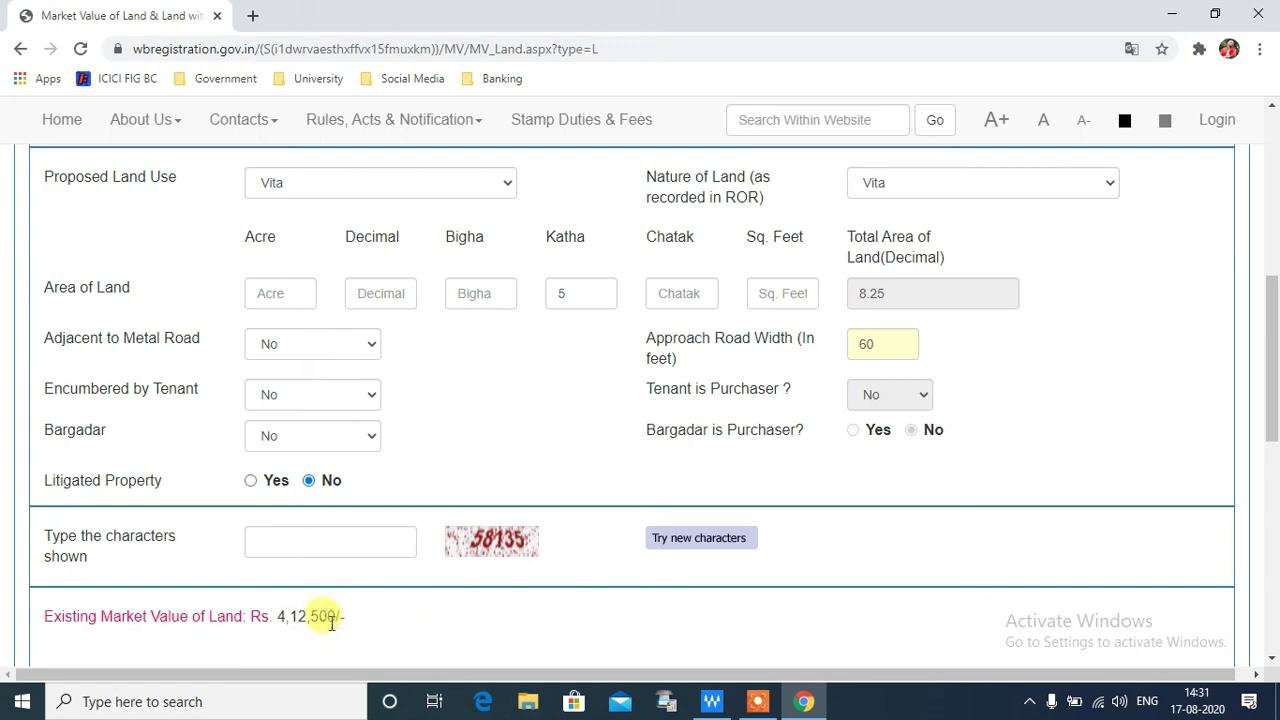
pyautogui.doubleClick(280, 614)
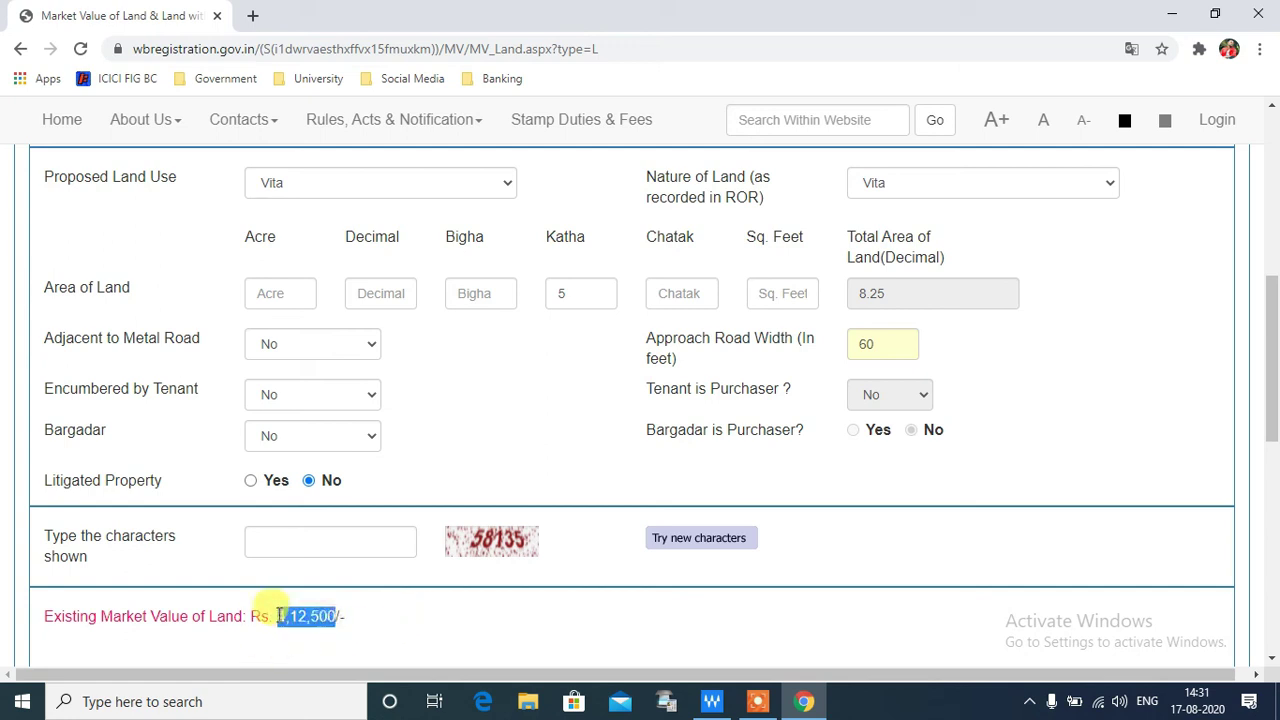
pyautogui.click(320, 612)
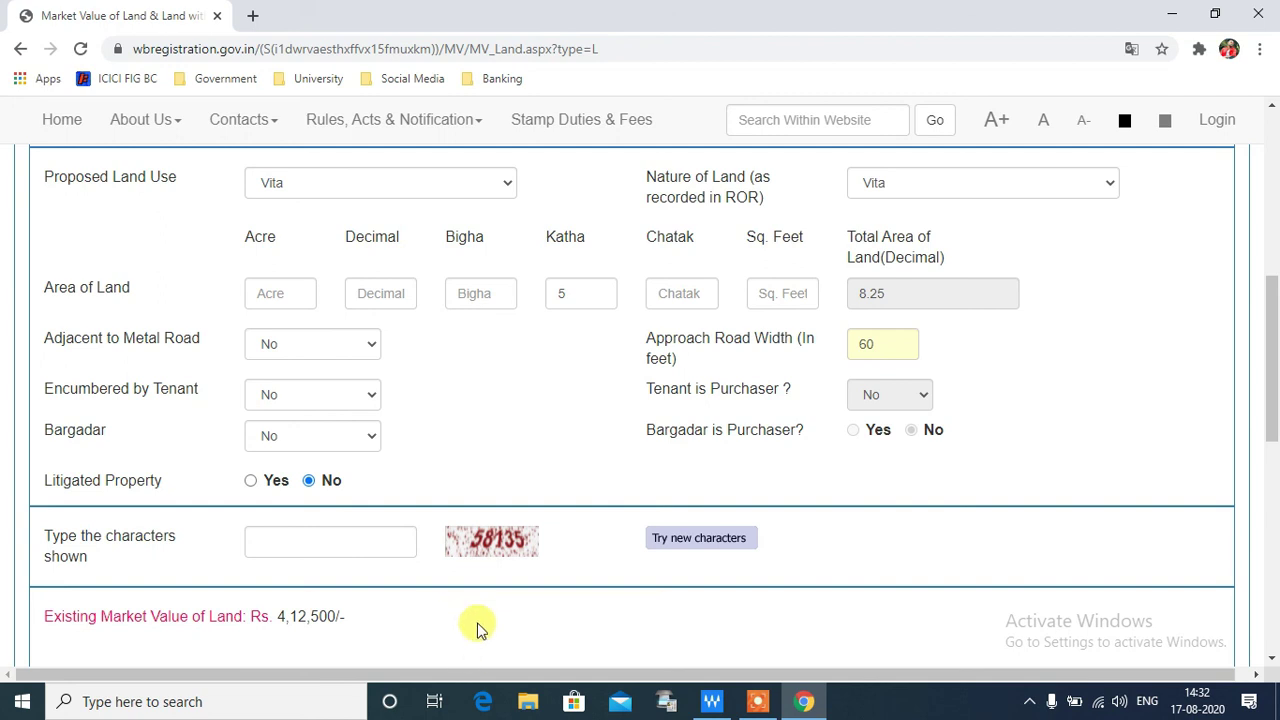
pyautogui.scroll(4, 480, 600)
pyautogui.scroll(2, 630, 534)
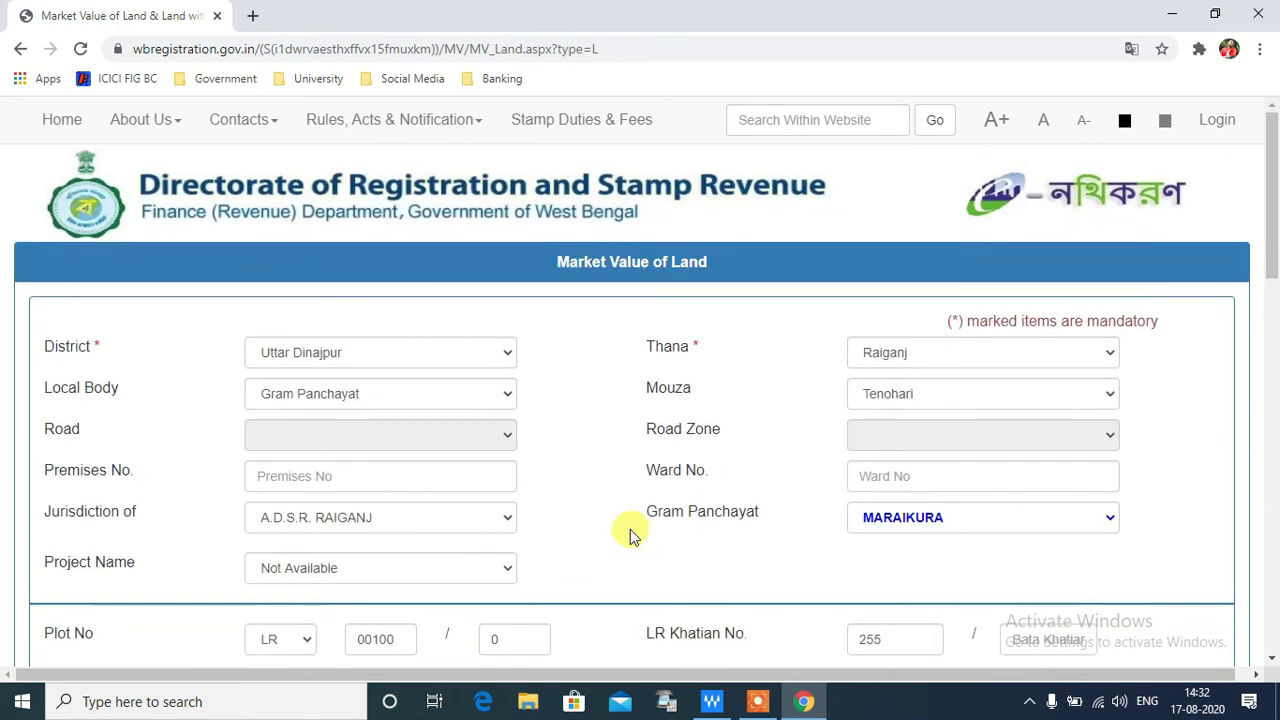
pyautogui.scroll(-5, 629, 534)
pyautogui.scroll(-2, 628, 530)
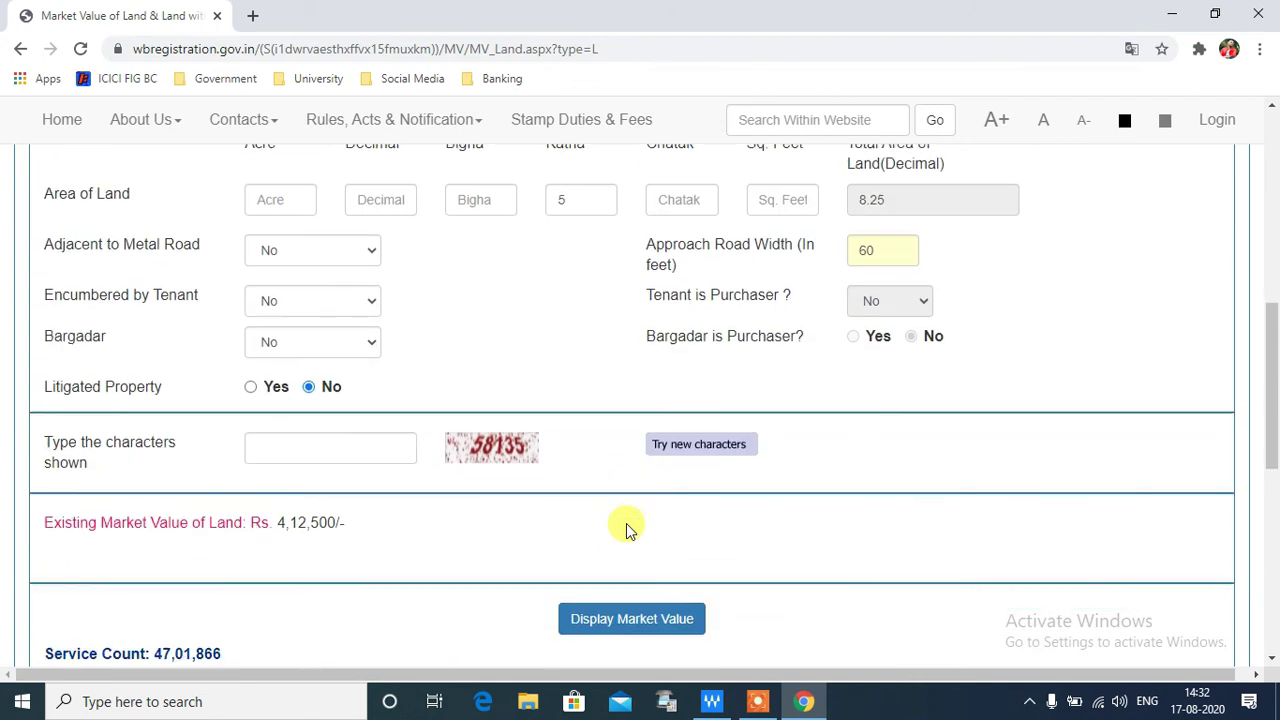